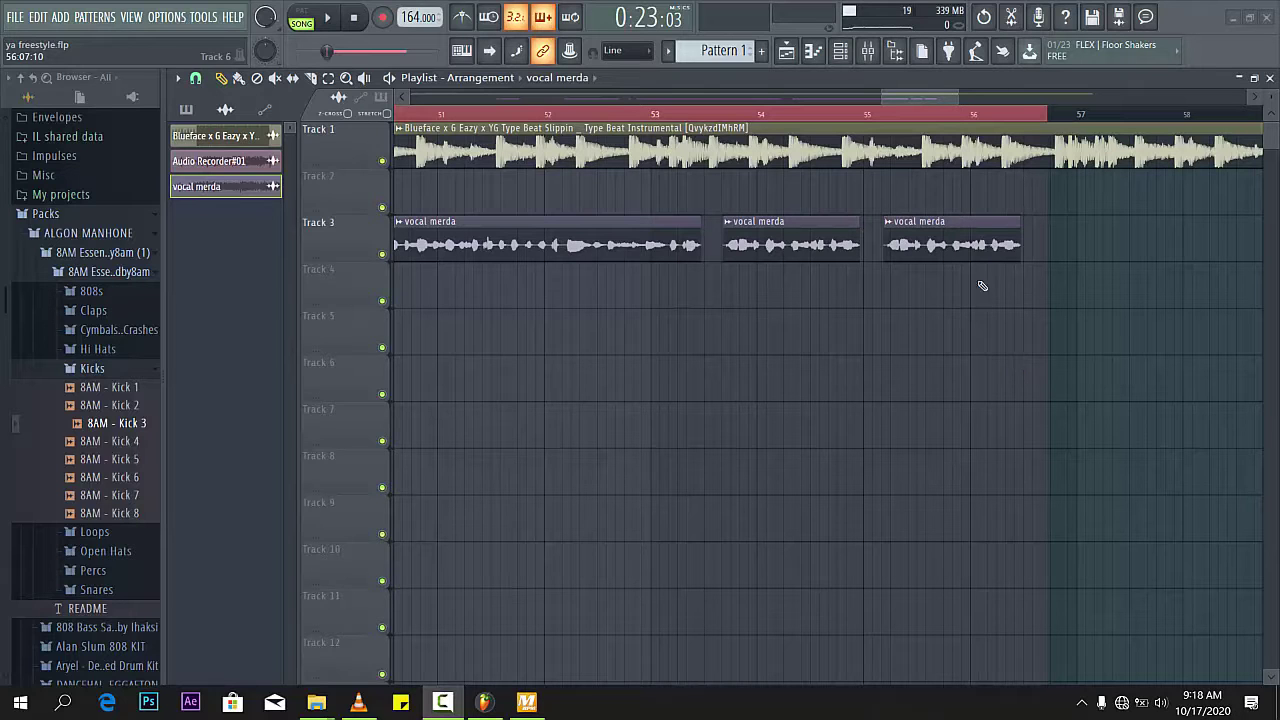
Bring up the mixer and examine the NS1 noise suppressor settings on the Audio Recorder#01 track
drag(889, 97, 762, 115)
scroll(809, 265, down, 8)
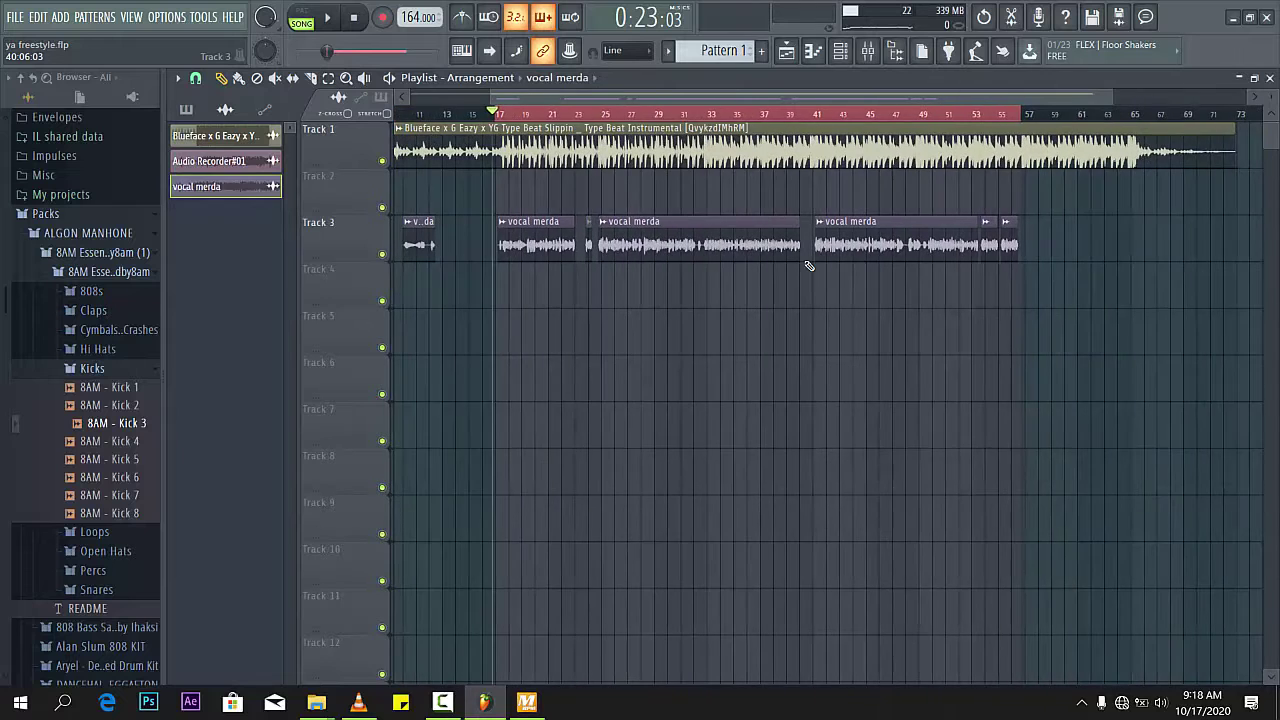
scroll(809, 265, down, 1)
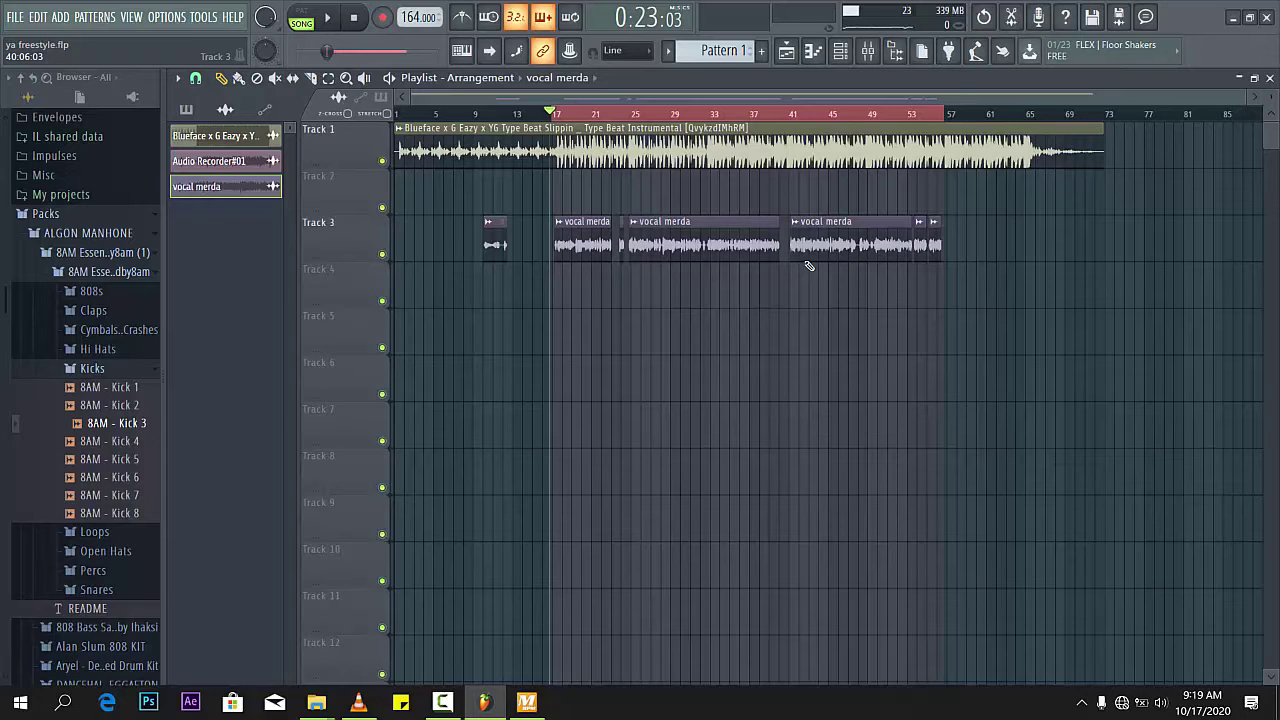
click(870, 53)
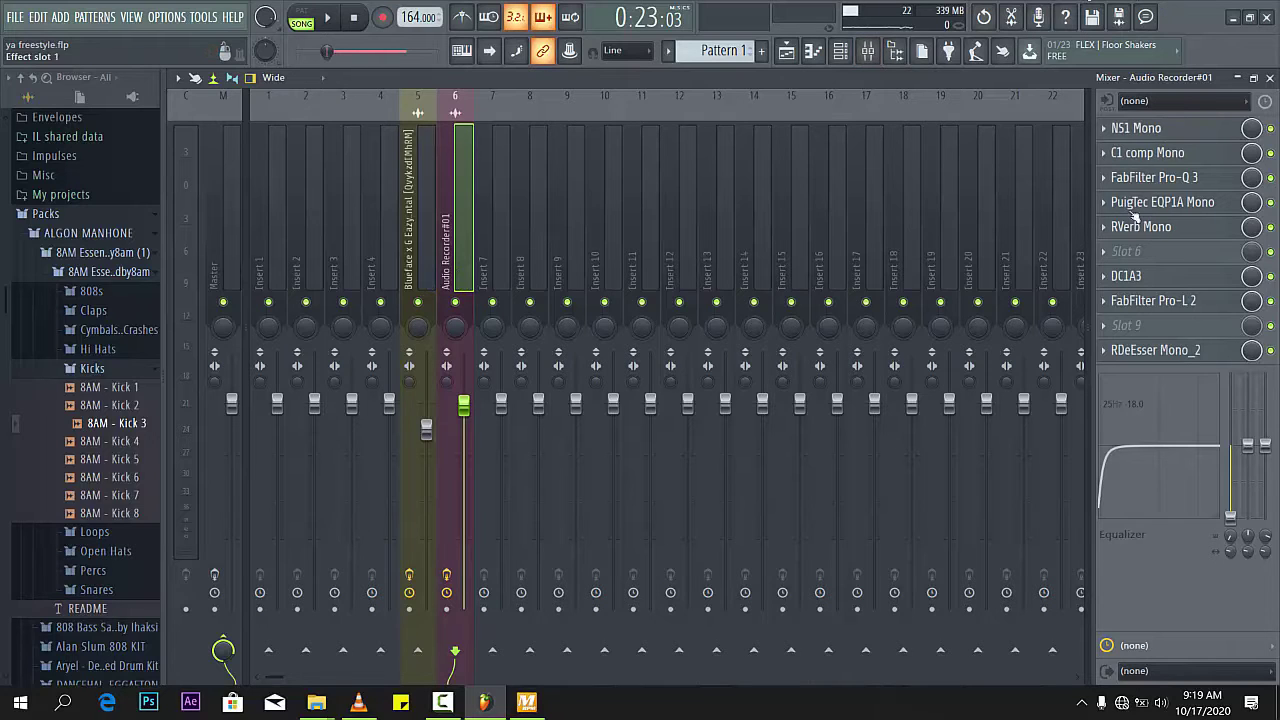
click(1162, 137)
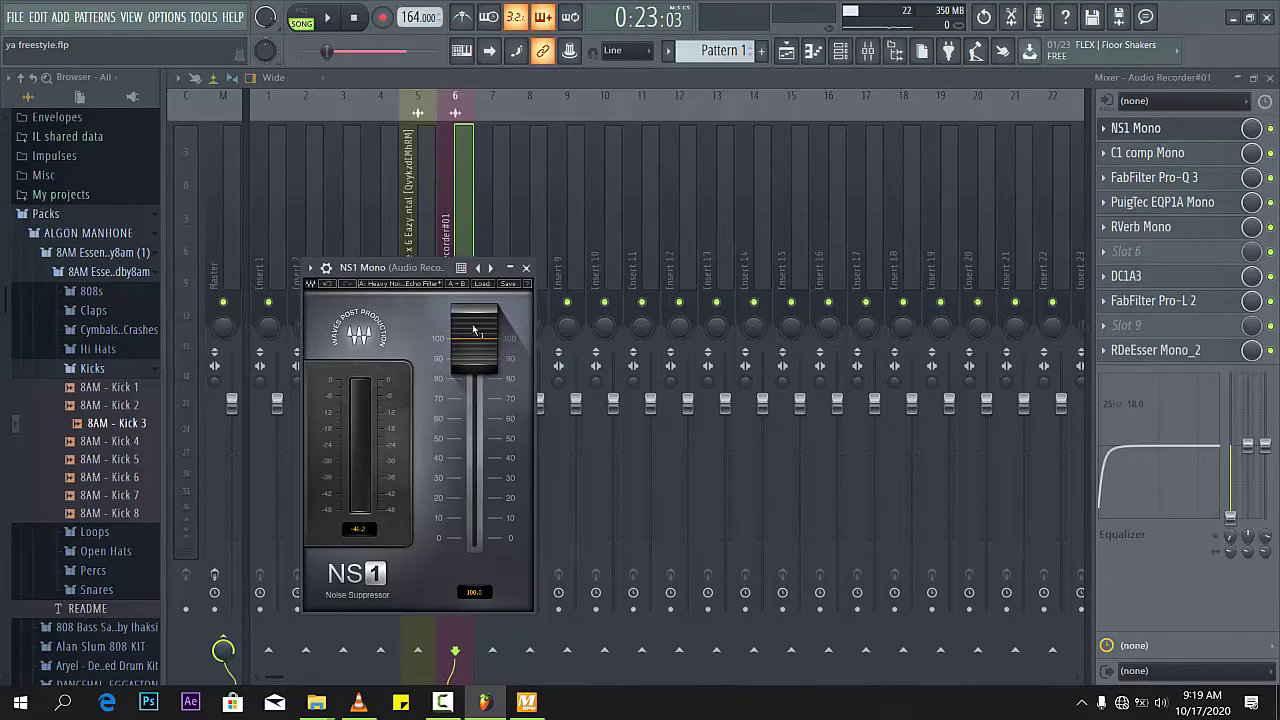
click(526, 268)
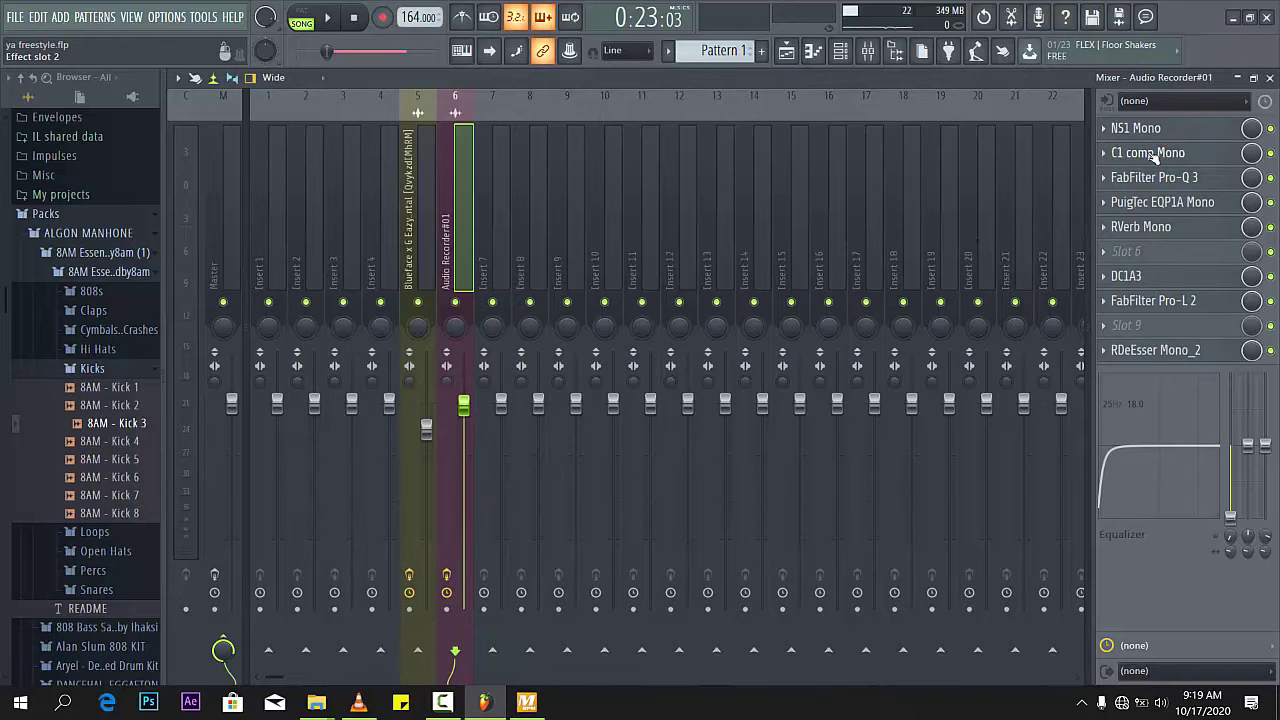
Examine the C1 comp Mono settings and its factory presets on the Audio Recorder#01 track
click(1154, 156)
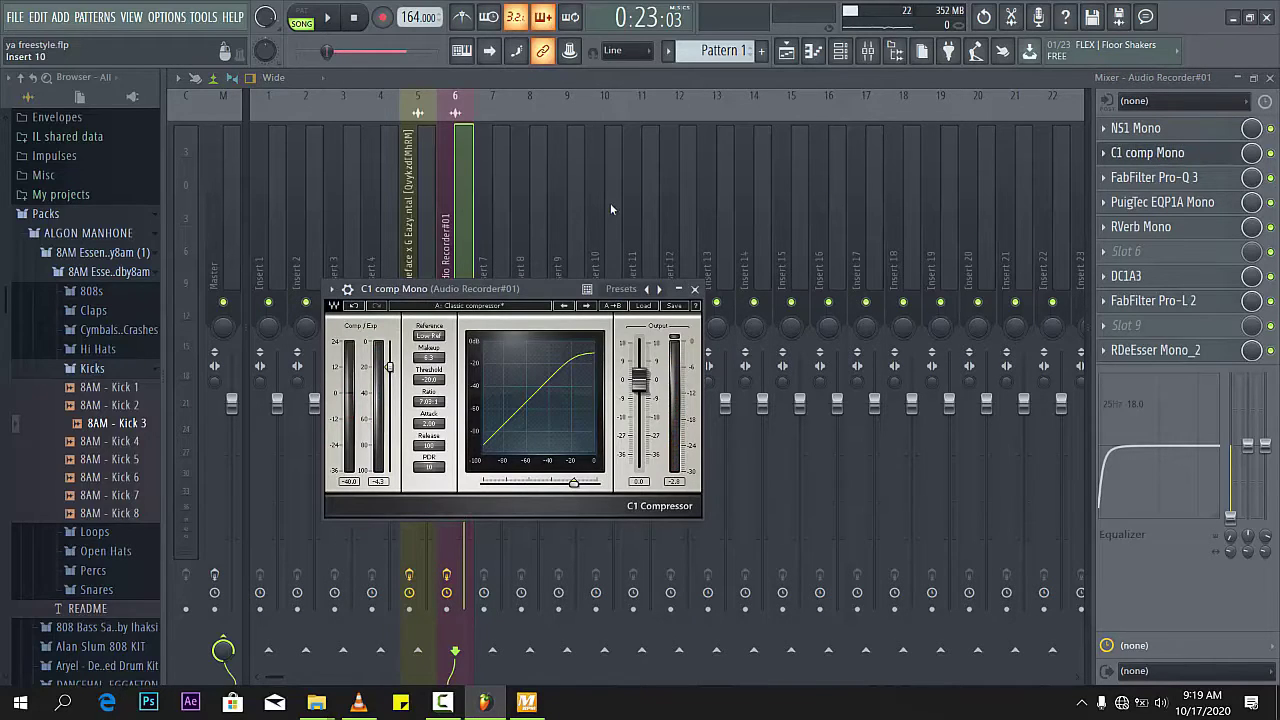
click(641, 306)
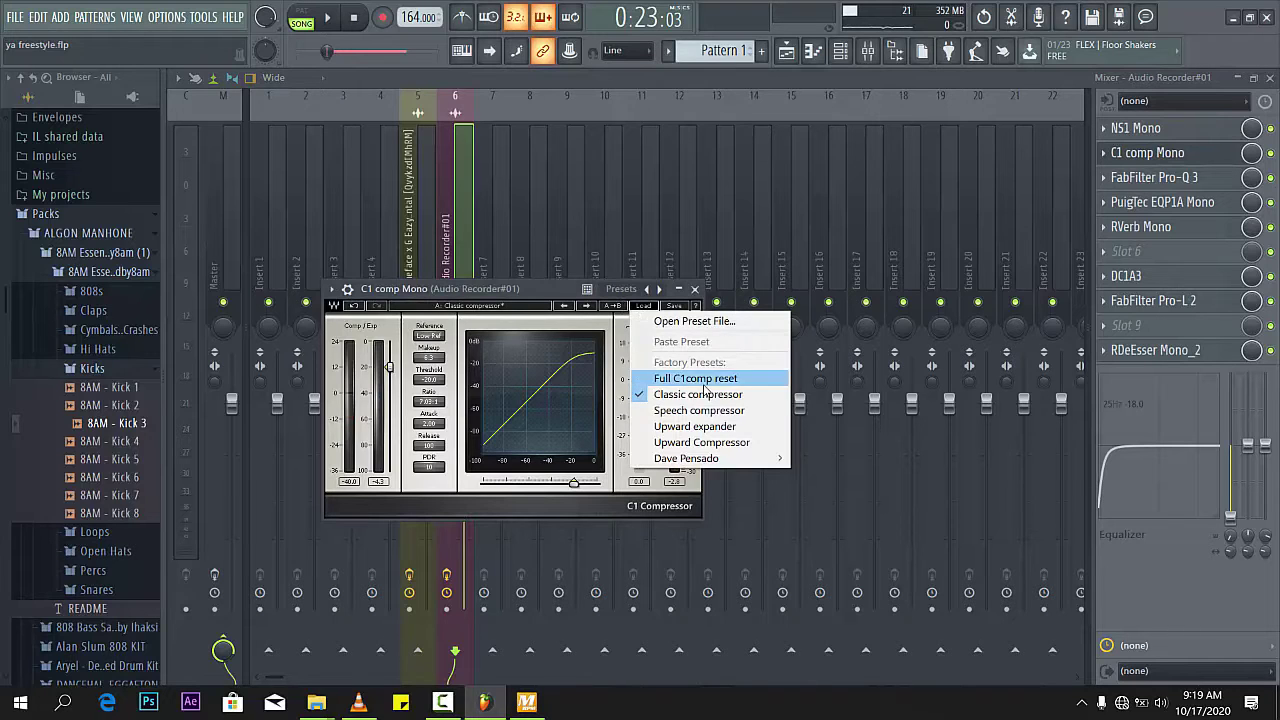
click(695, 291)
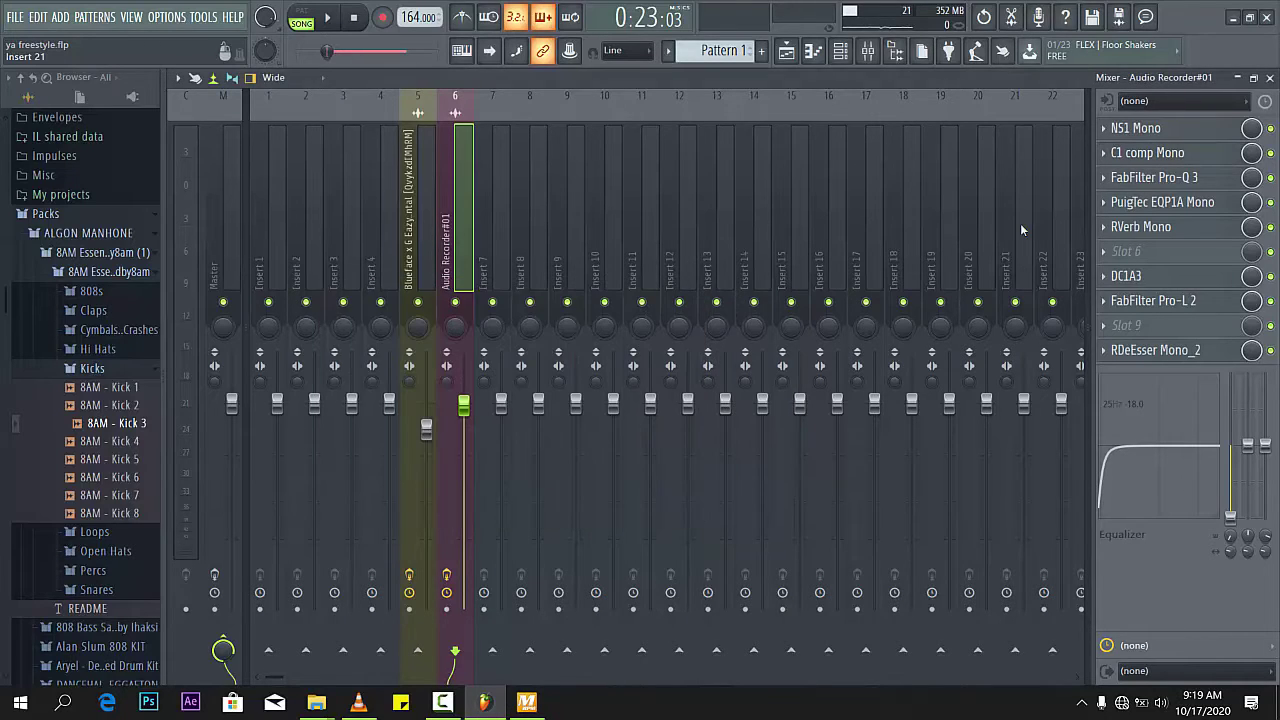
Examine the narrow low-mid cuts and the high-frequency boosts in FabFilter Pro-Q 3 on the vocal track
click(1183, 178)
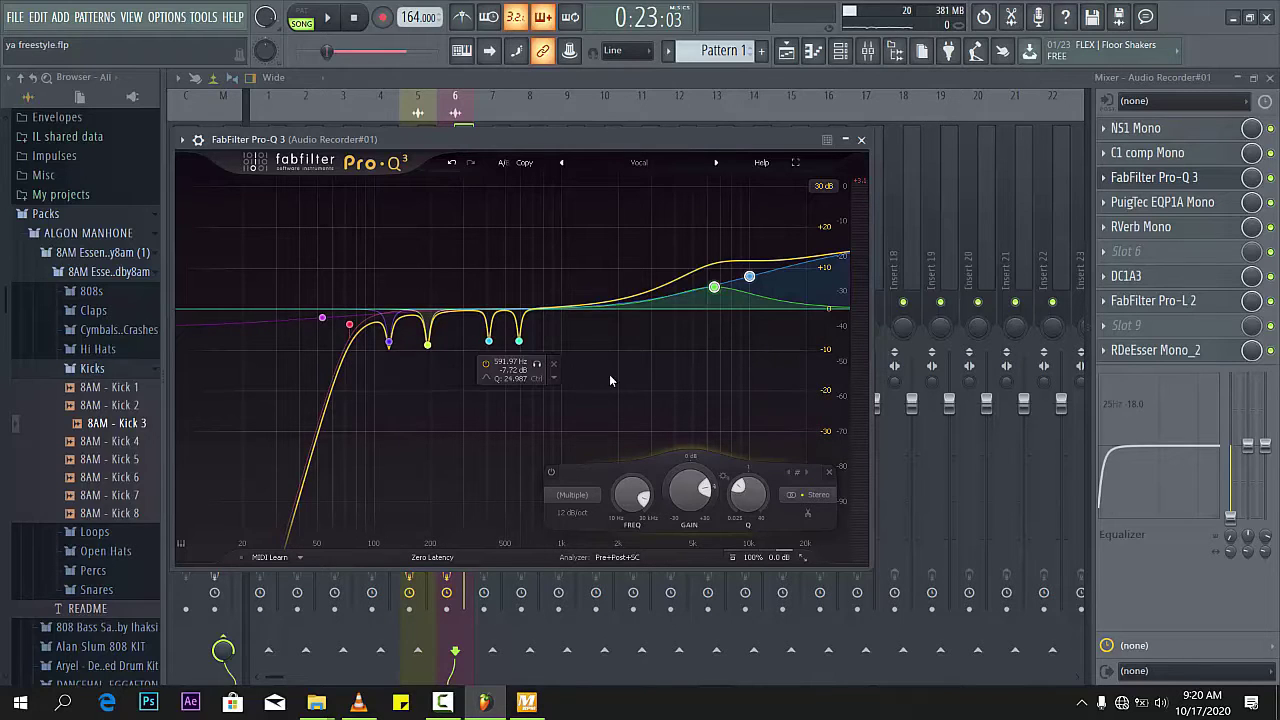
drag(628, 380, 365, 224)
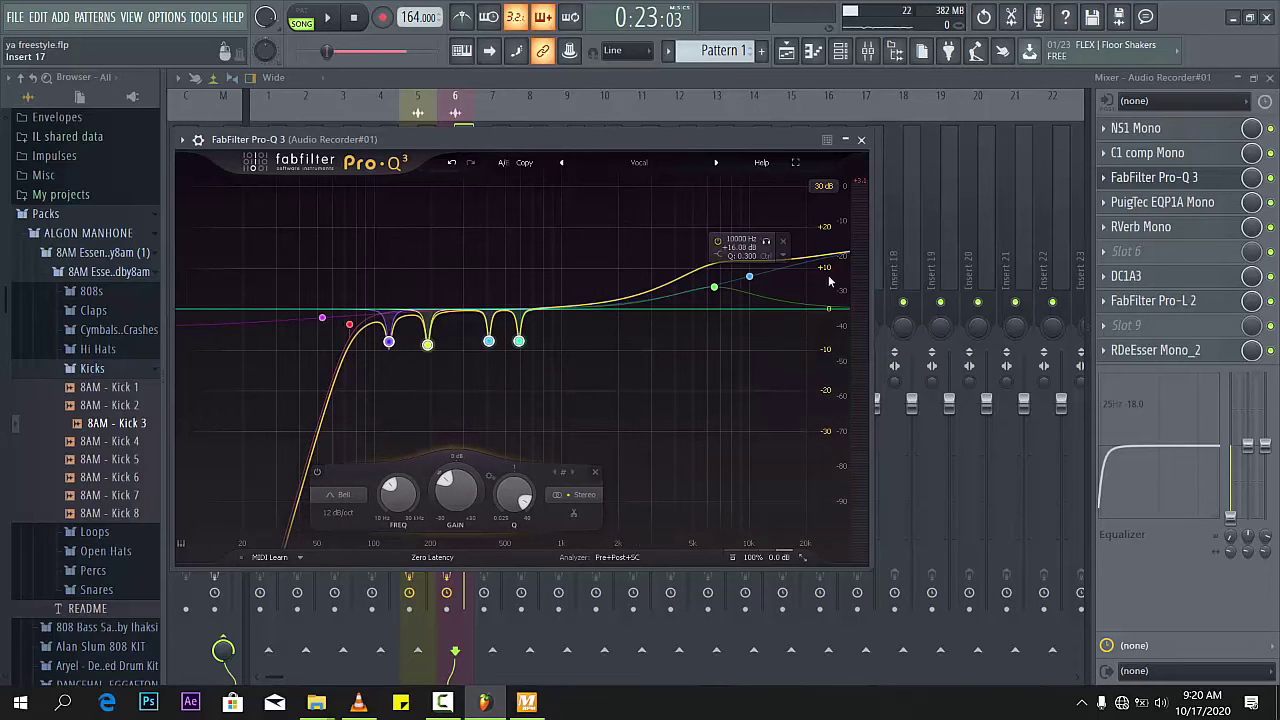
drag(826, 354, 667, 147)
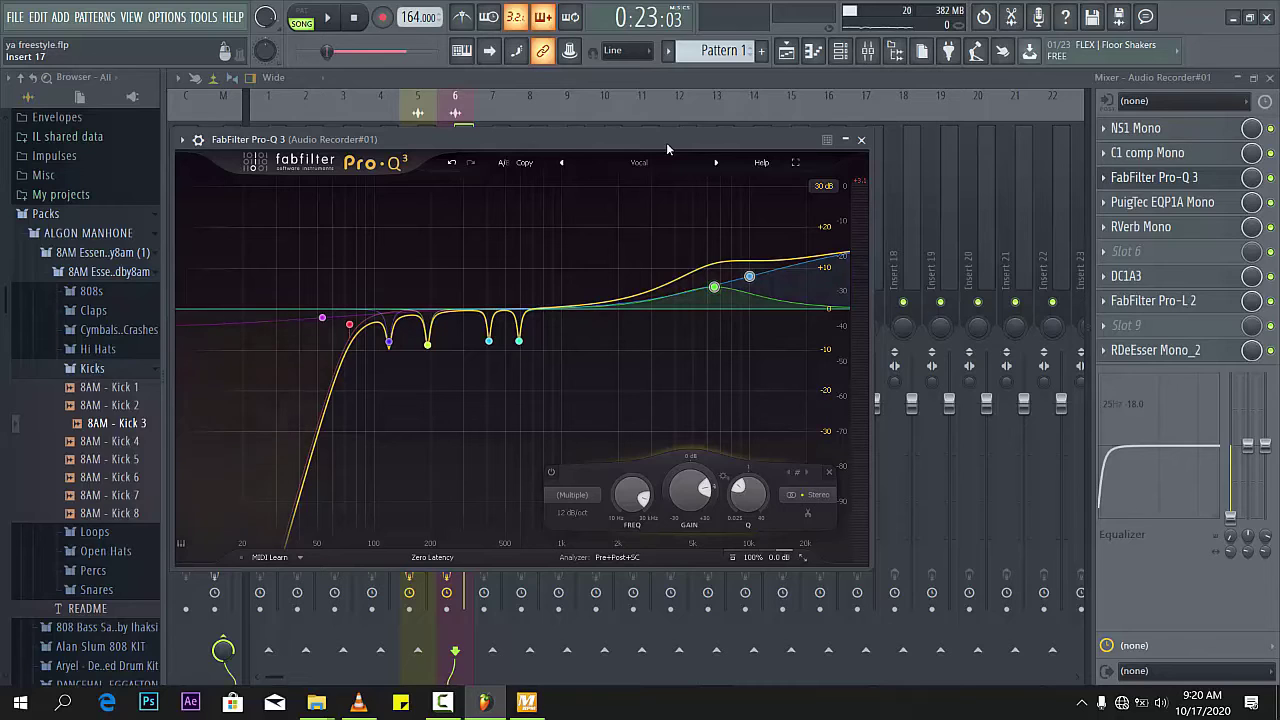
click(861, 139)
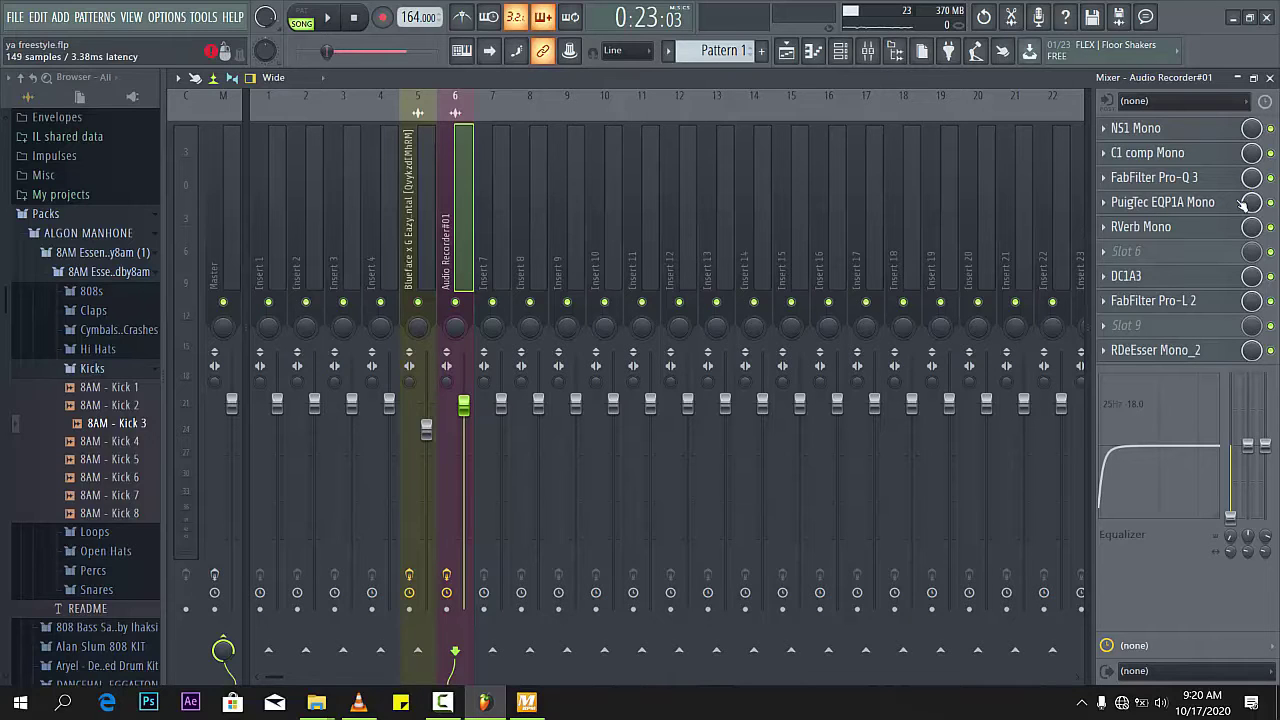
Examine the PuigTec EQP1A Mono settings and the artist presets of the vocal compressor in the RVerb Mono slot
click(1155, 204)
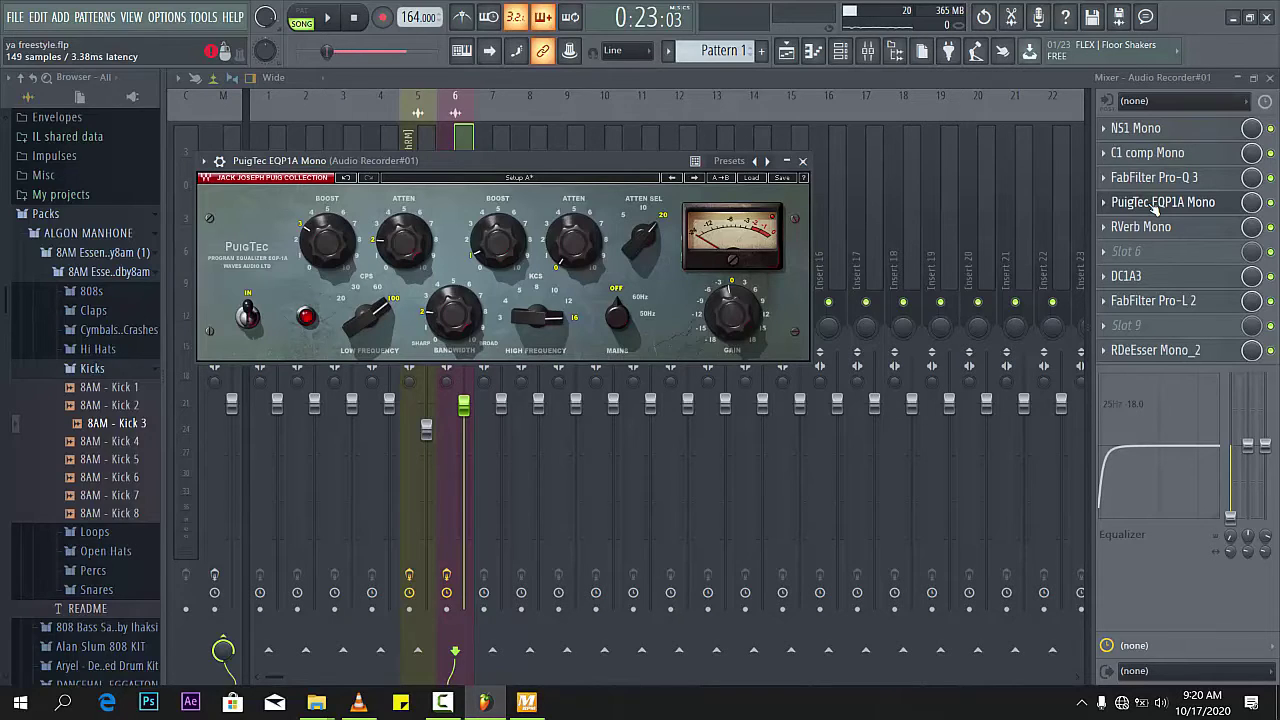
click(1148, 203)
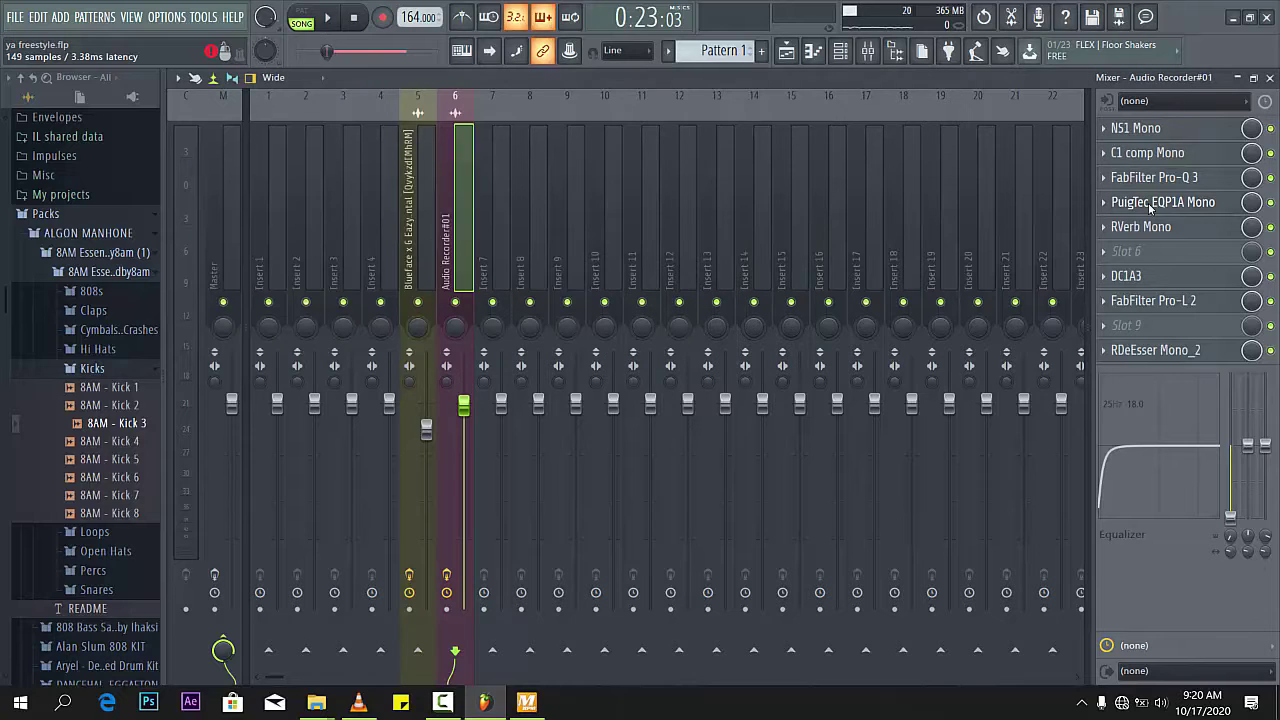
click(1155, 227)
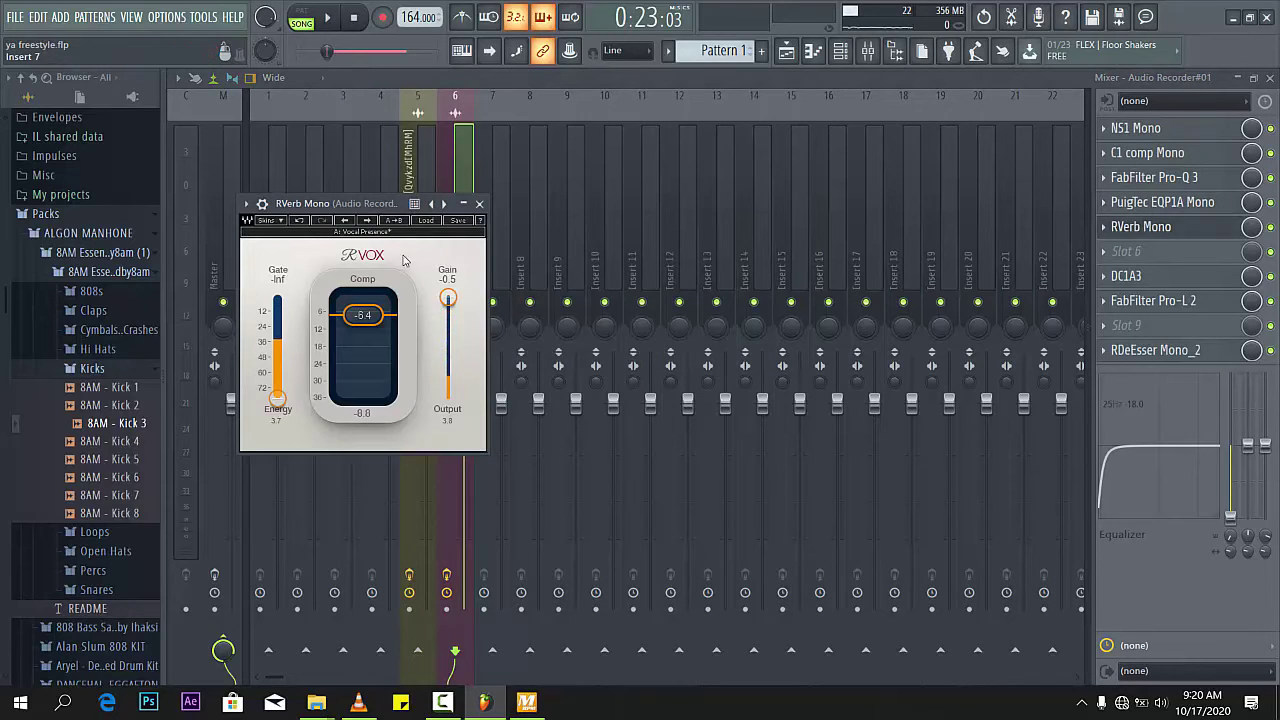
click(435, 221)
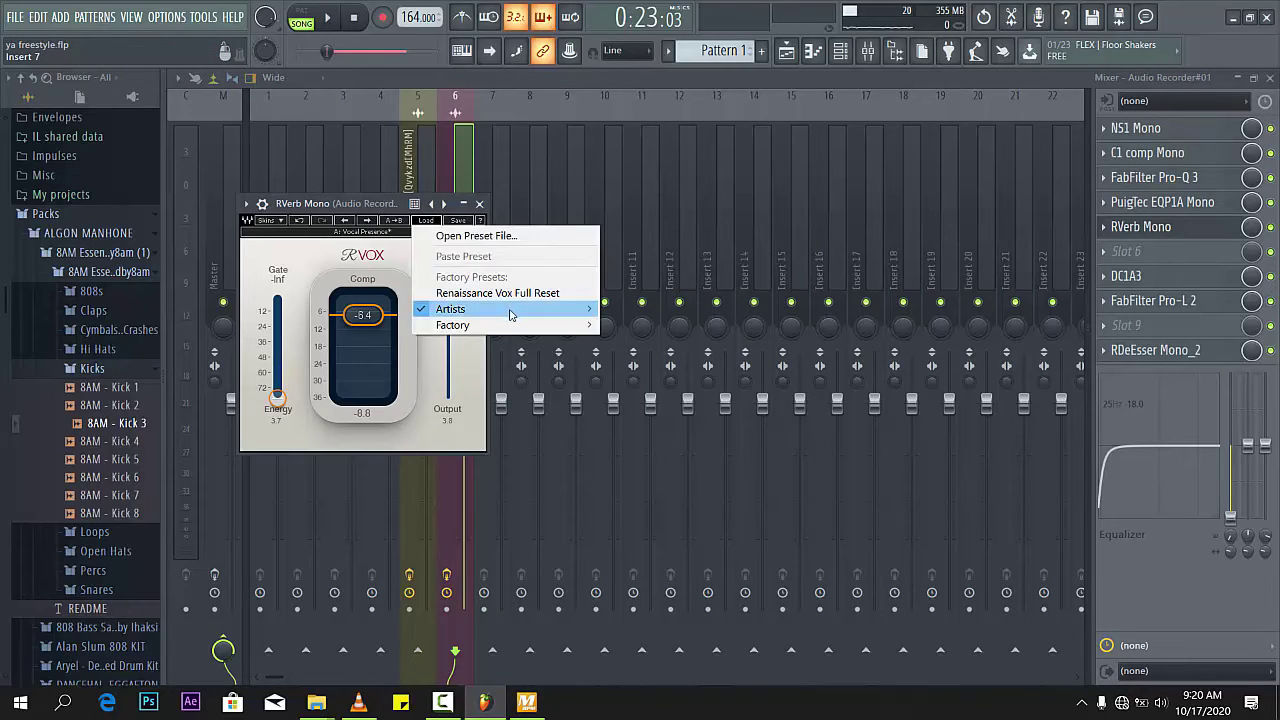
mouse_move(514, 309)
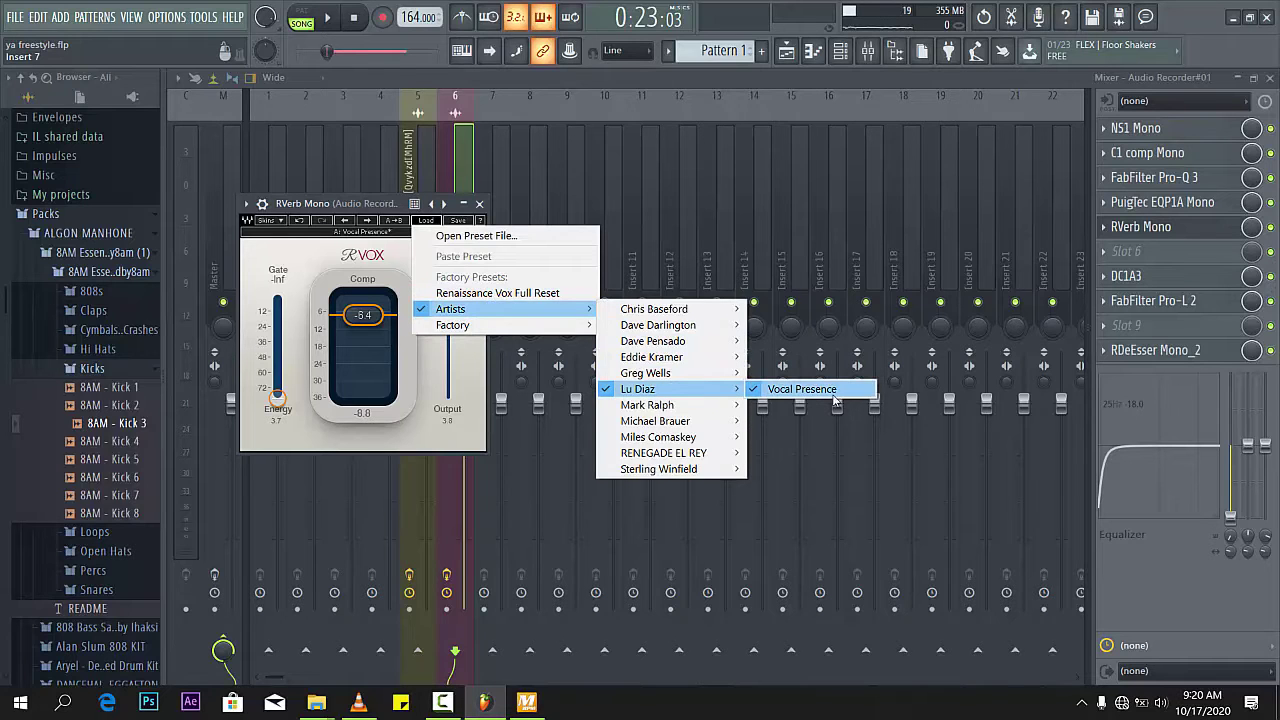
click(479, 205)
click(479, 205)
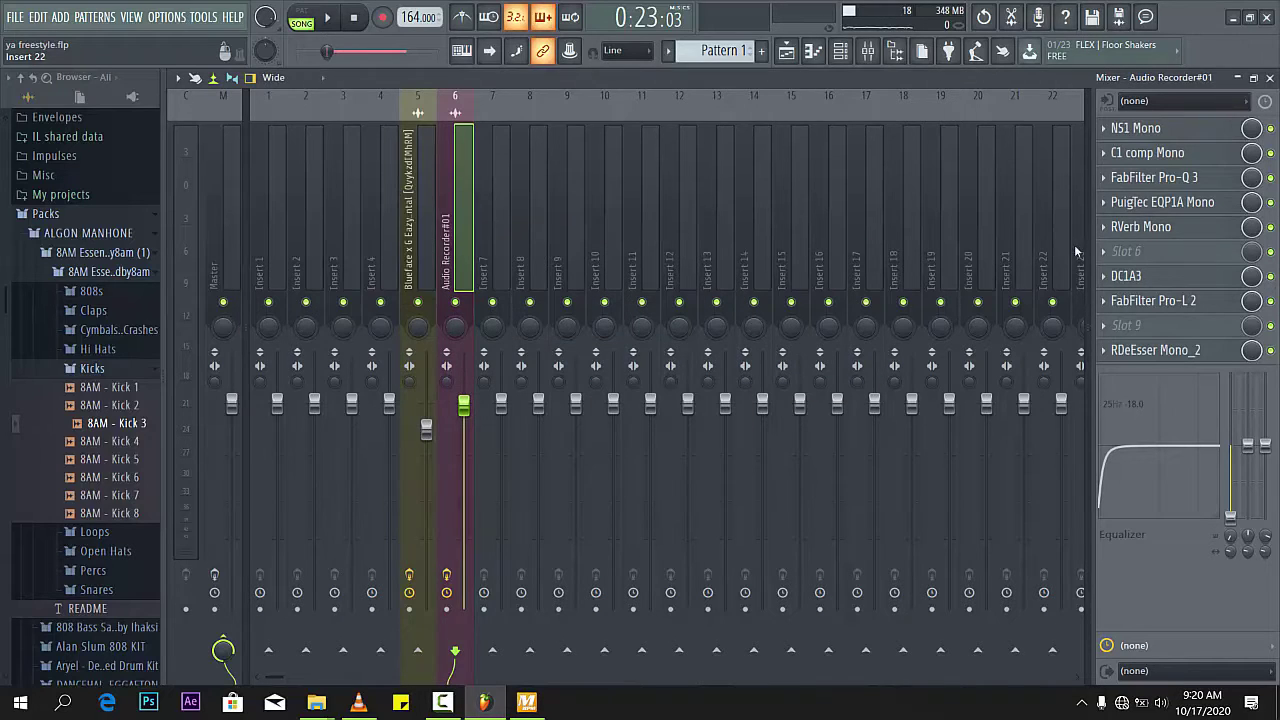
Examine the DC1A3, FabFilter Pro-L 2 and RDeEsser Mono_2 settings on the vocal track
click(1173, 283)
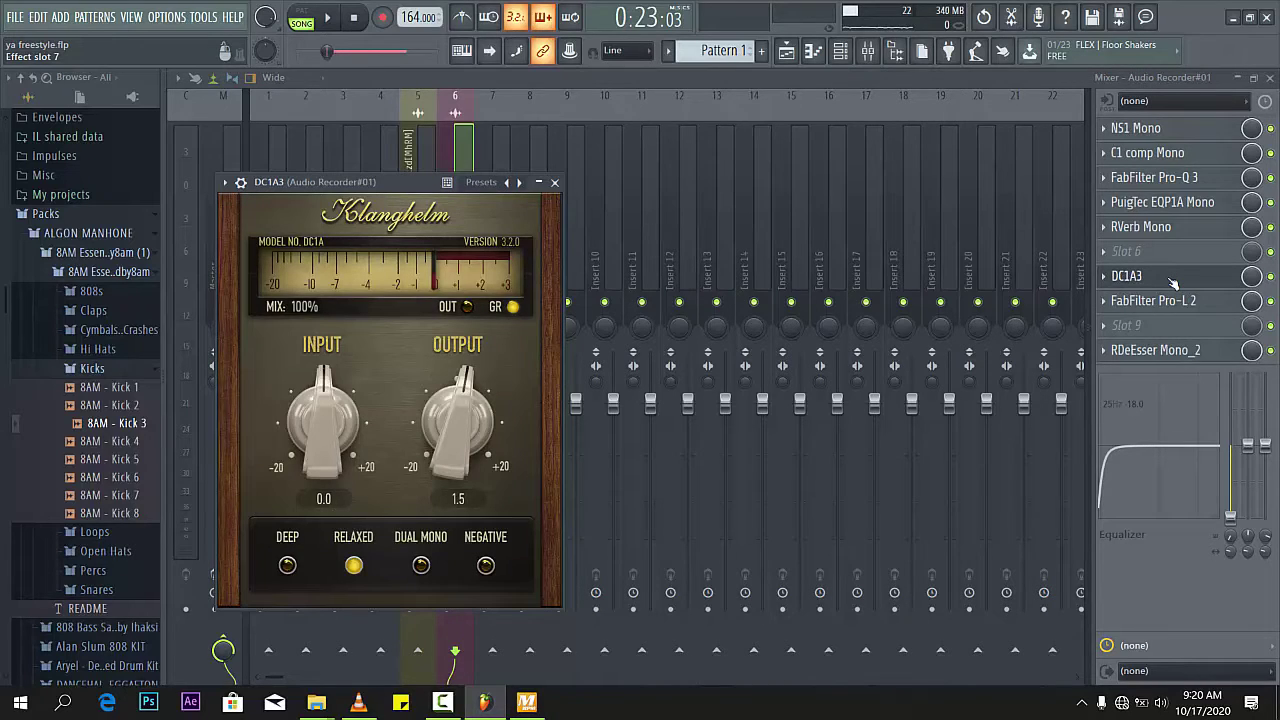
click(1173, 283)
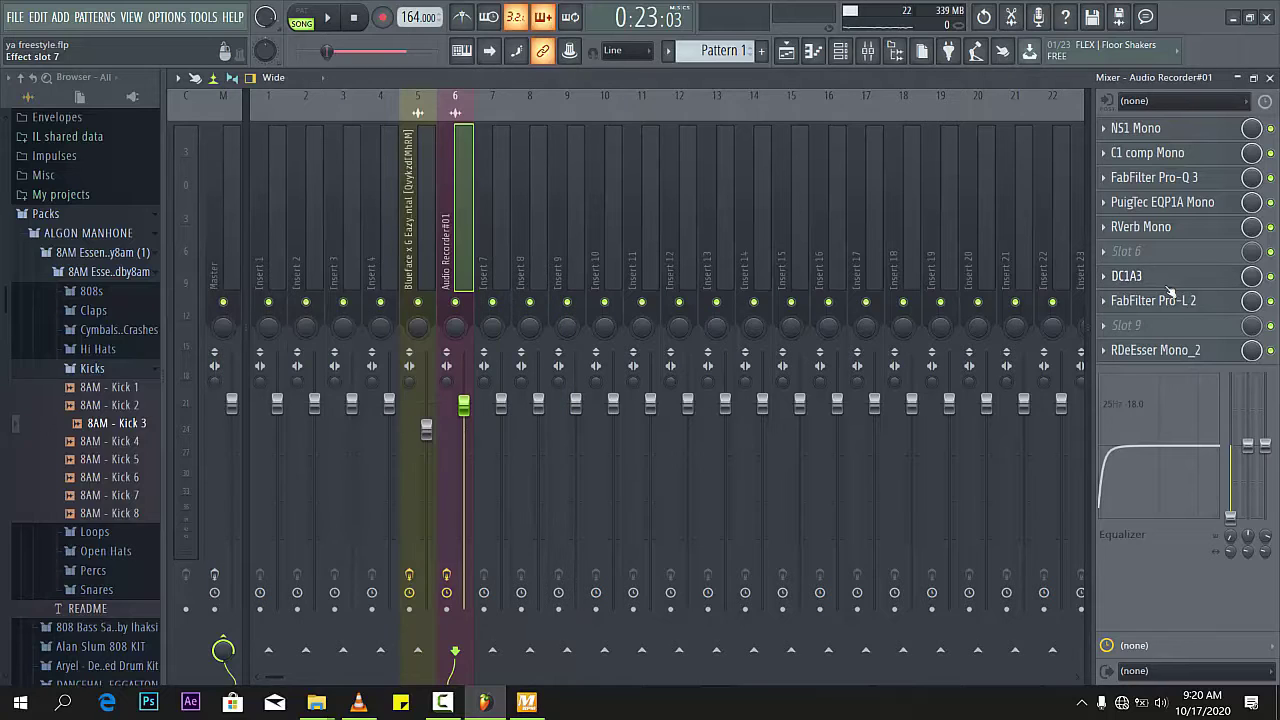
click(1162, 310)
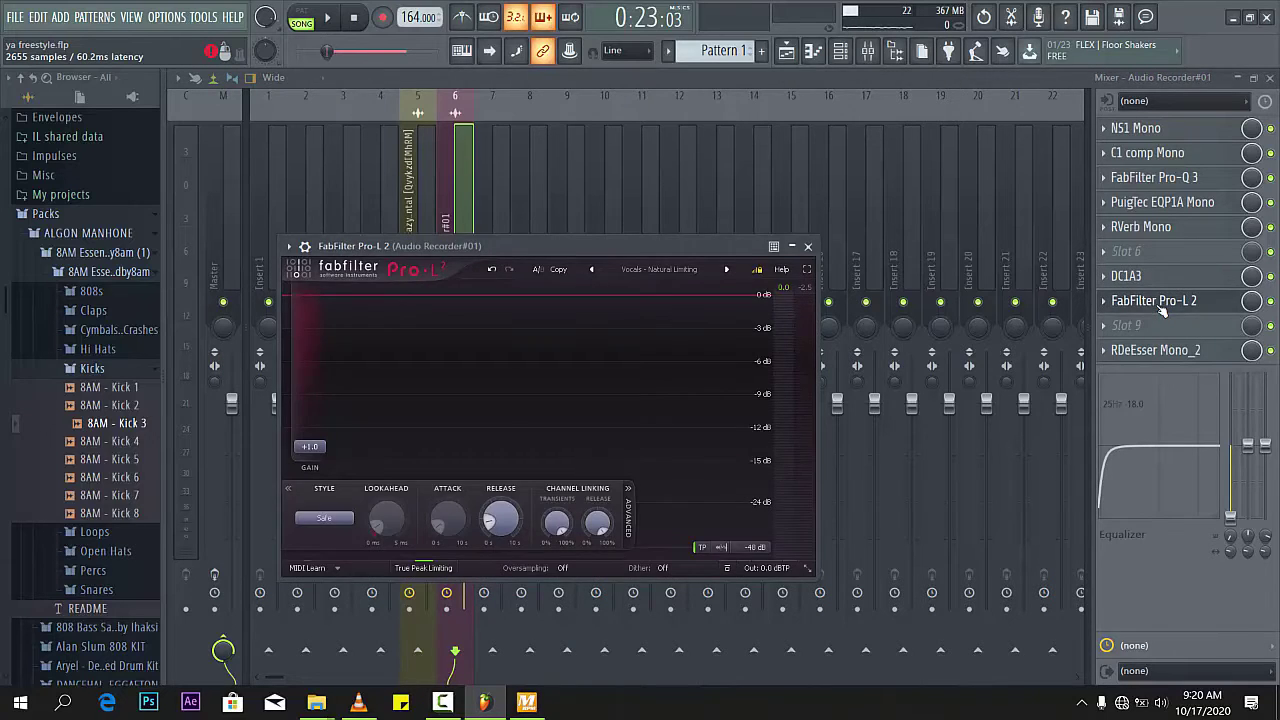
click(1162, 305)
click(1165, 350)
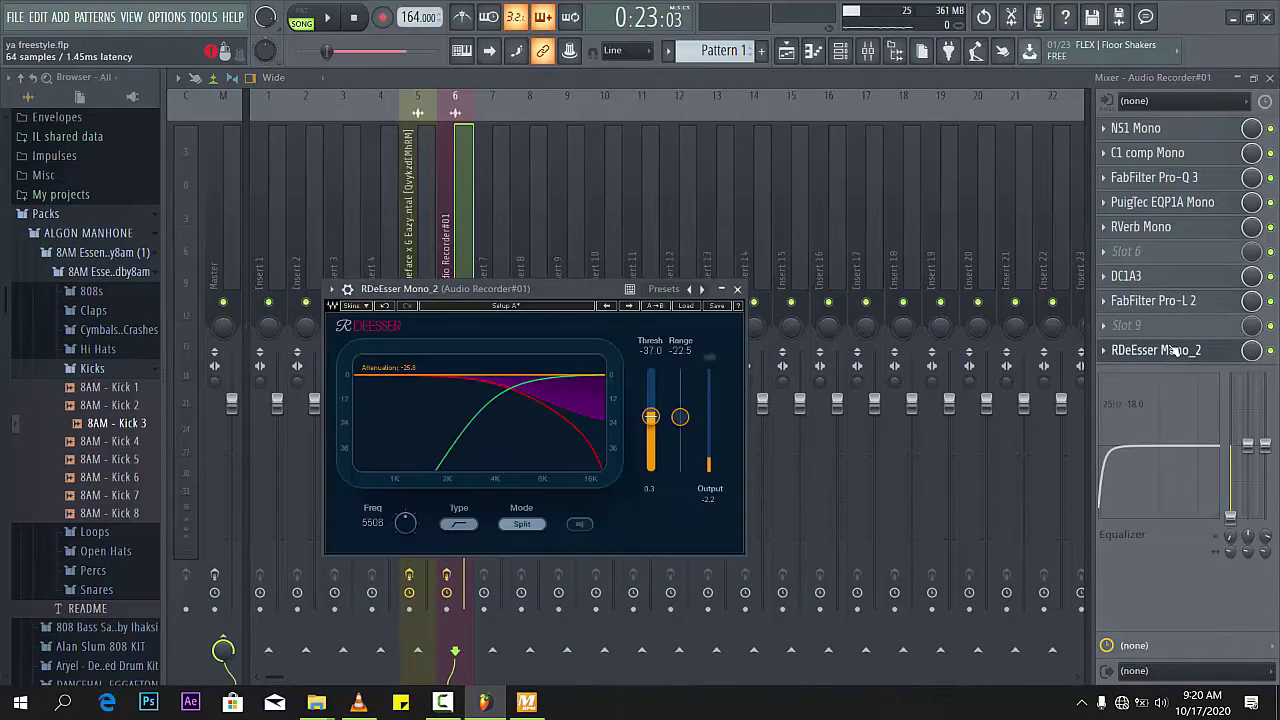
click(1175, 350)
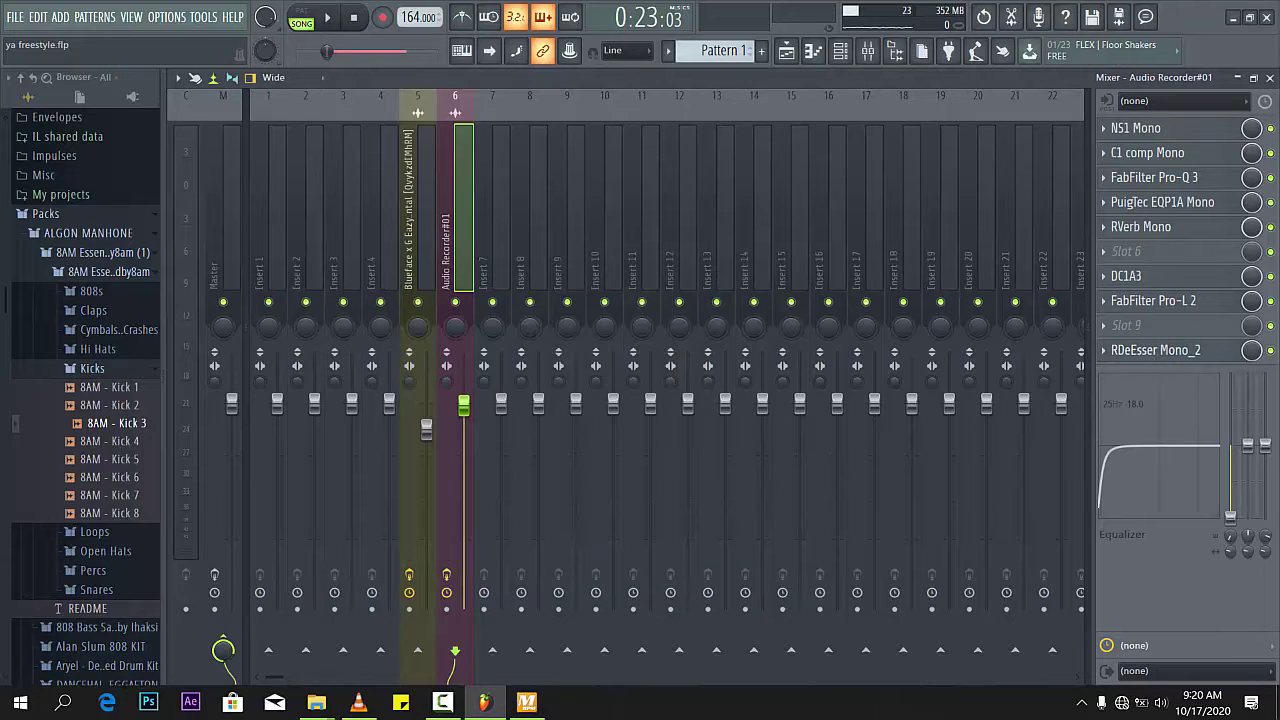
Bypass all loaded effects on the Audio Recorder#01 track, from NS1 Mono through RDeEsser Mono_2
click(1270, 129)
click(1271, 153)
click(1270, 178)
click(1270, 202)
click(1270, 227)
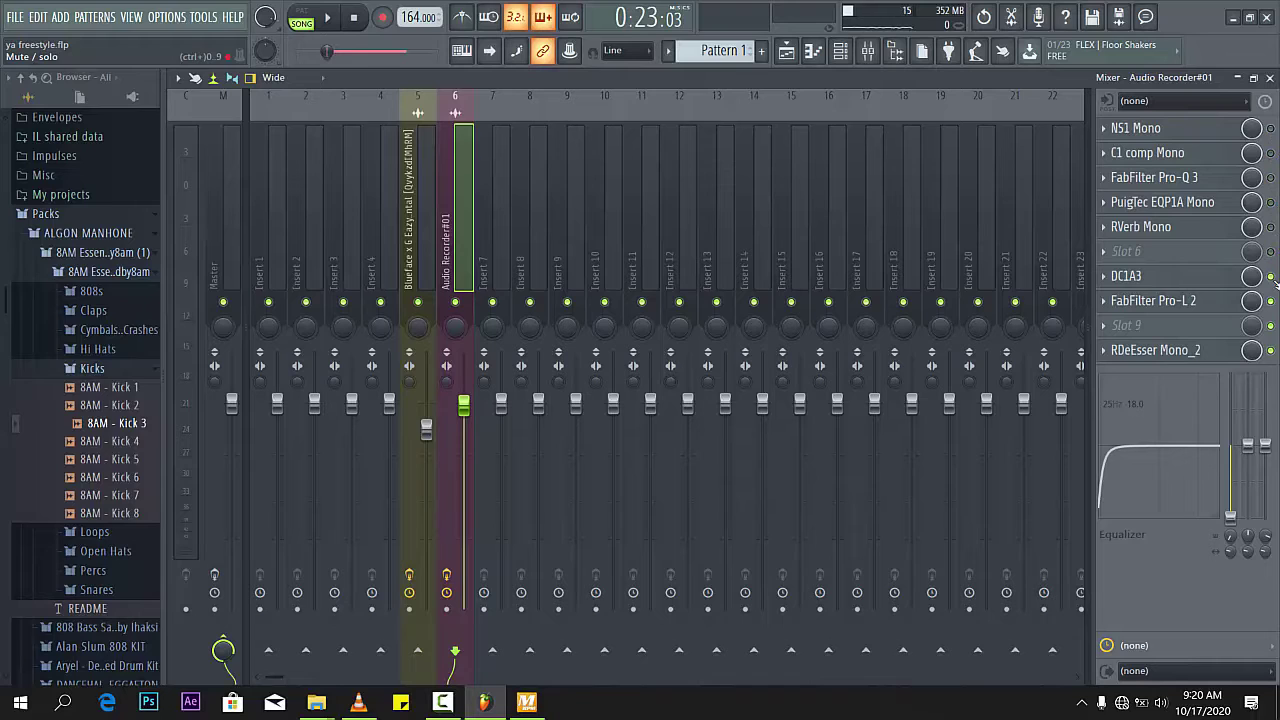
click(1270, 277)
click(1270, 350)
Compare playback with all vocal effects bypassed against playback with only NS1 Mono enabled and the instrumental track muted
key(space)
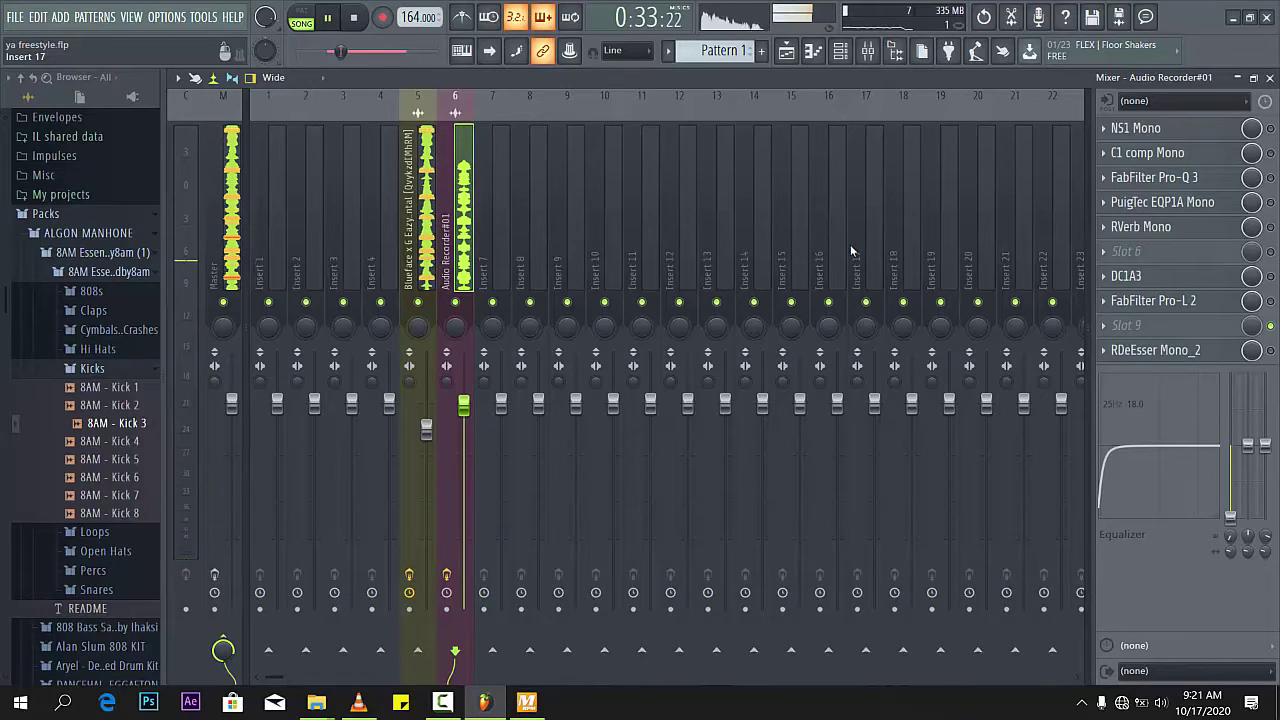
key(space)
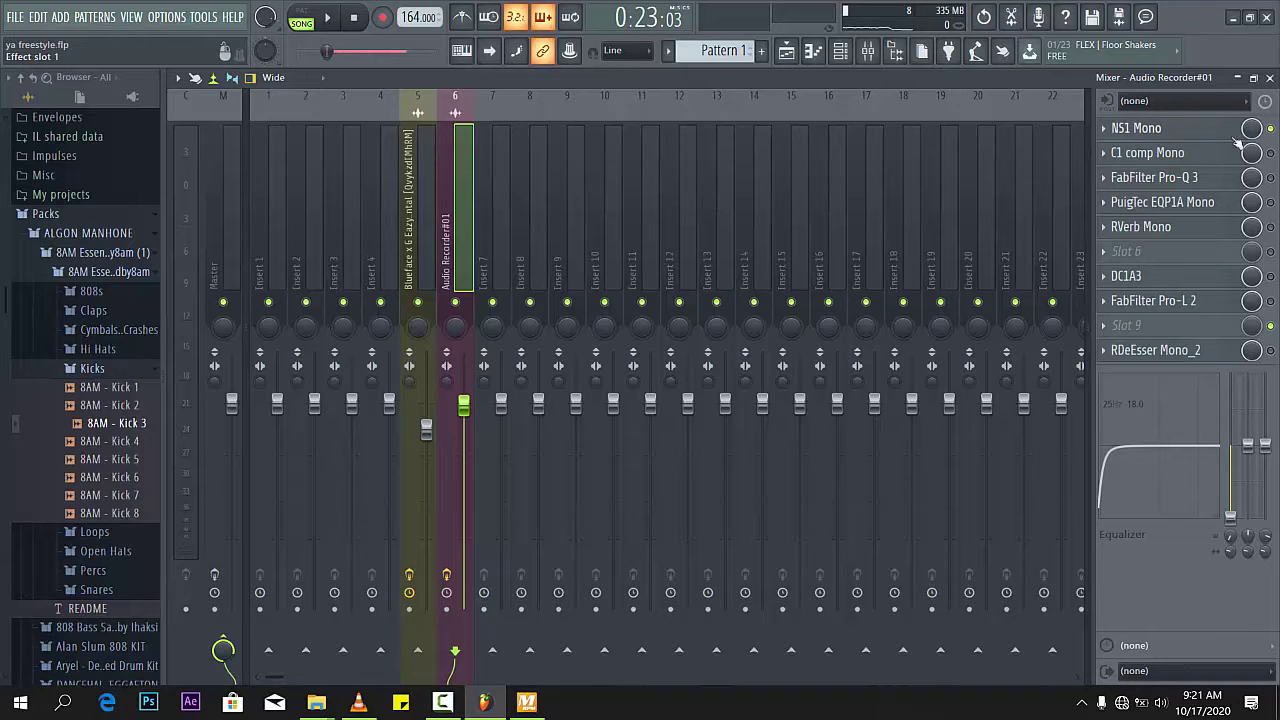
key(space)
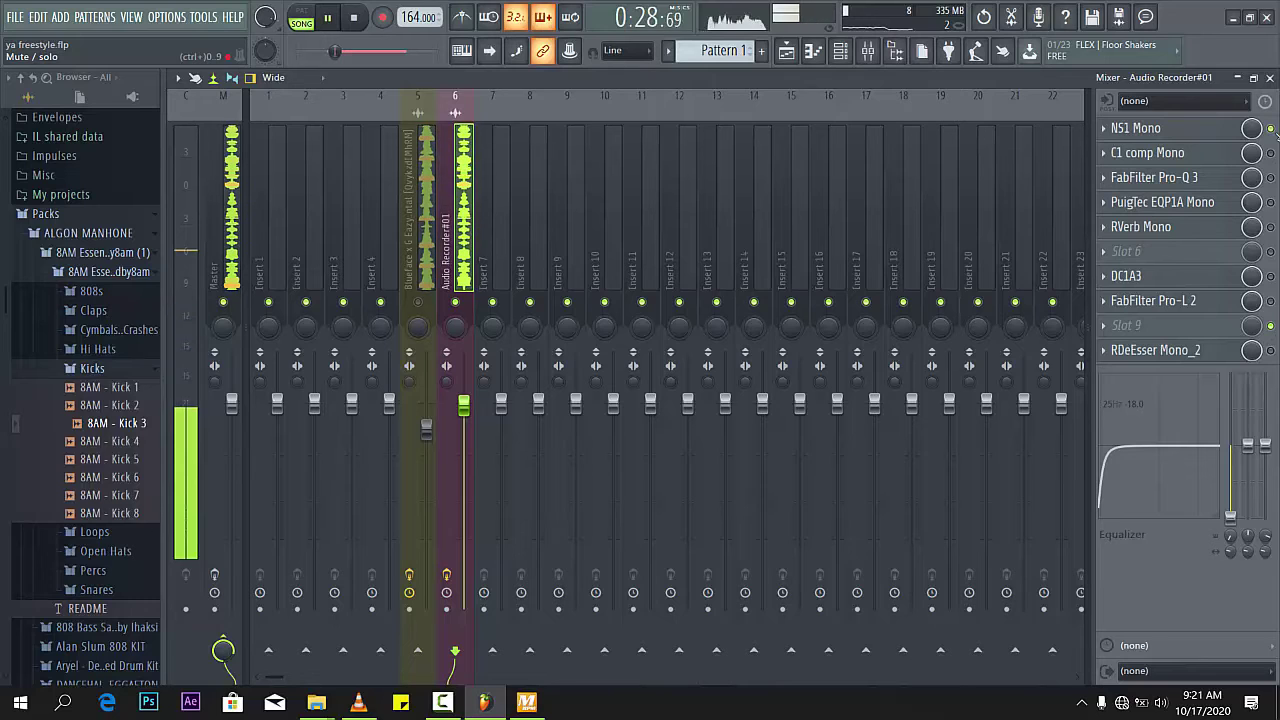
key(space)
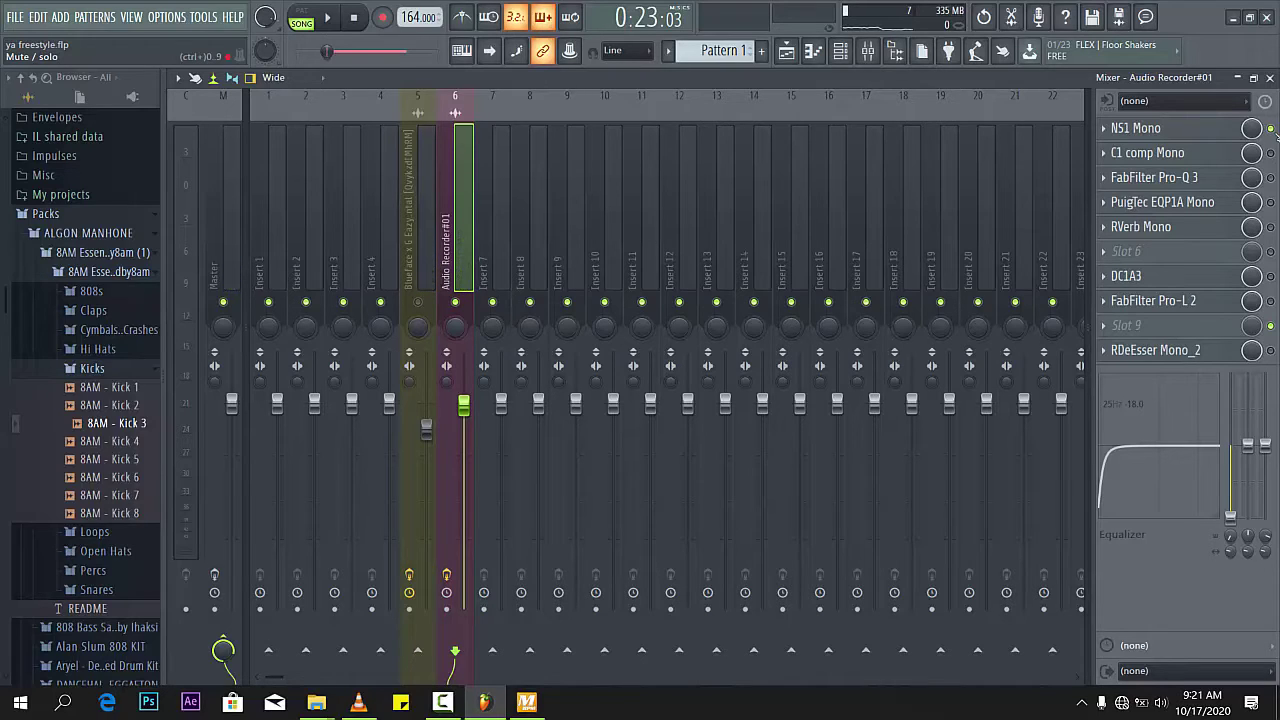
Enable C1 comp Mono on the vocal track and play back the compressed vocal
click(1155, 160)
click(1155, 160)
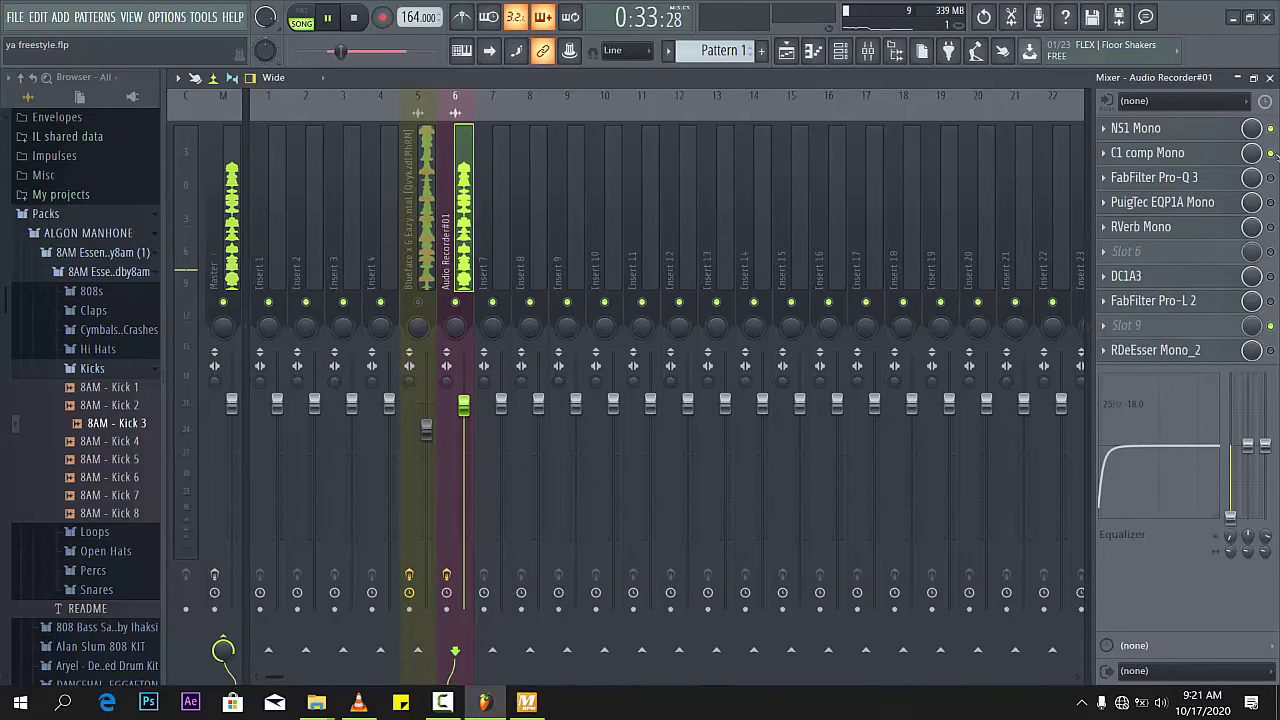
key(space)
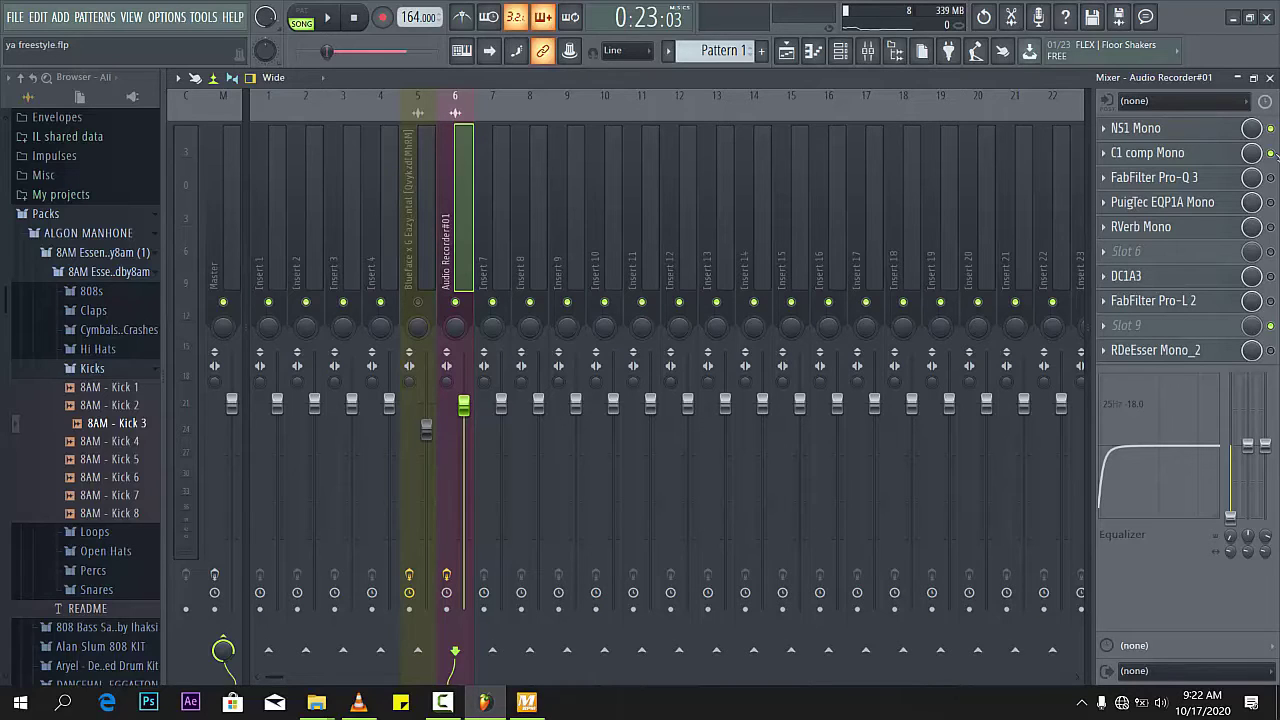
Enable FabFilter Pro-Q 3 on the vocal track and move it above C1 comp Mono in the effect chain
click(1220, 178)
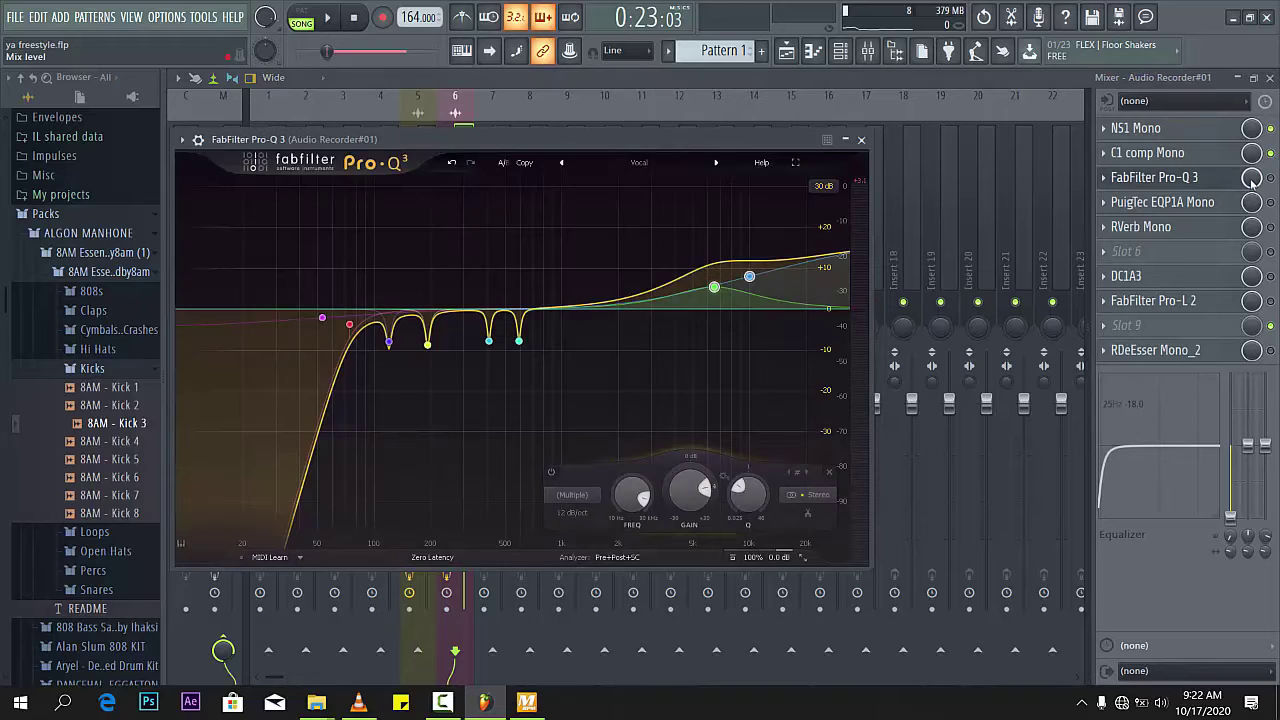
click(1235, 178)
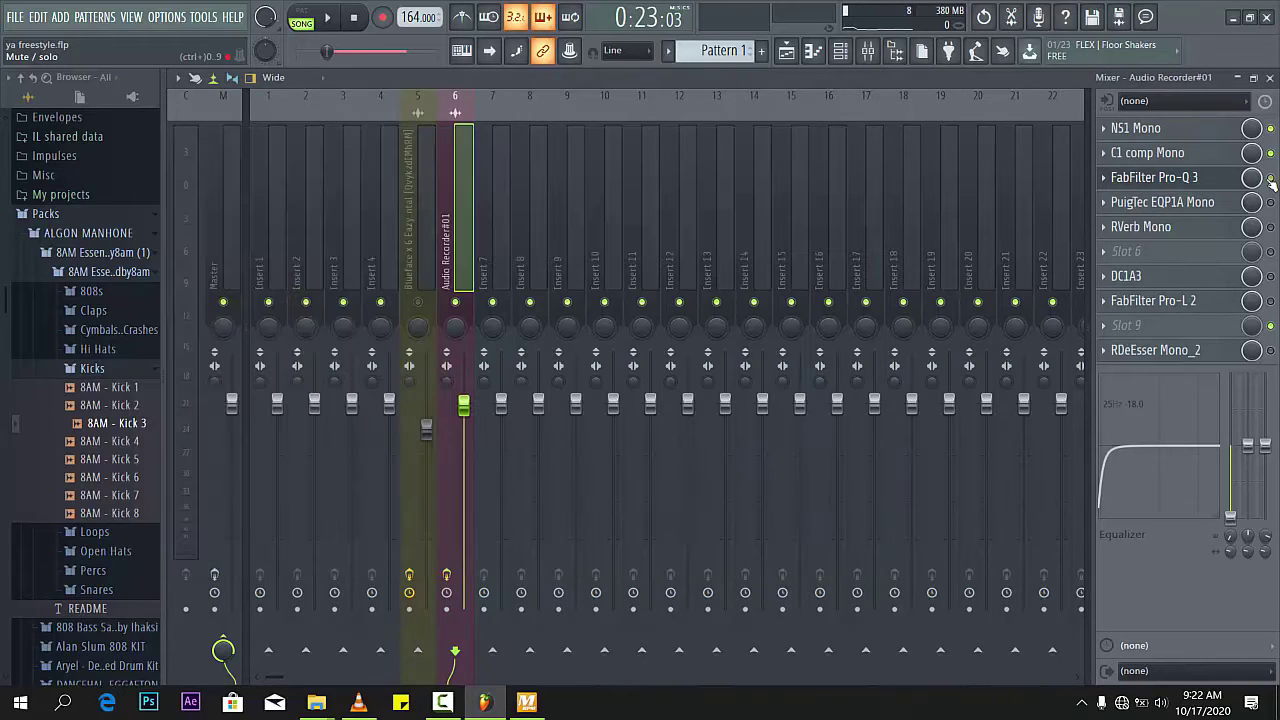
click(1160, 178)
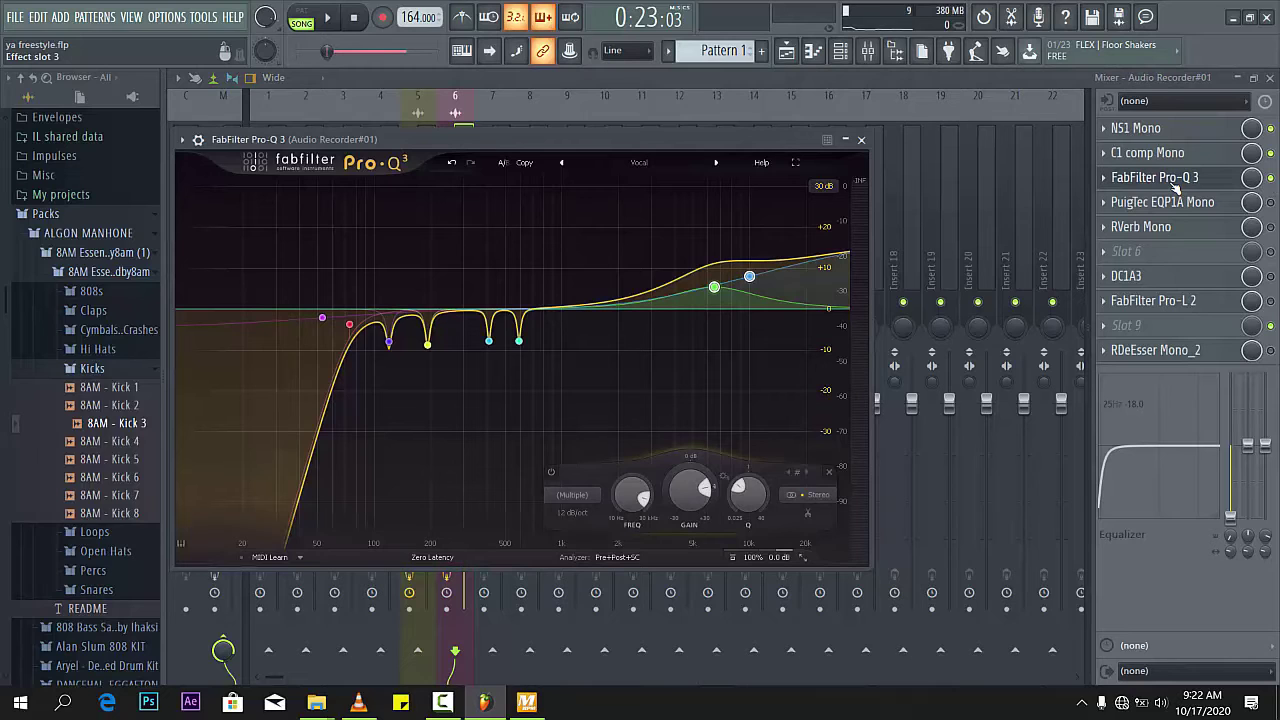
click(1178, 184)
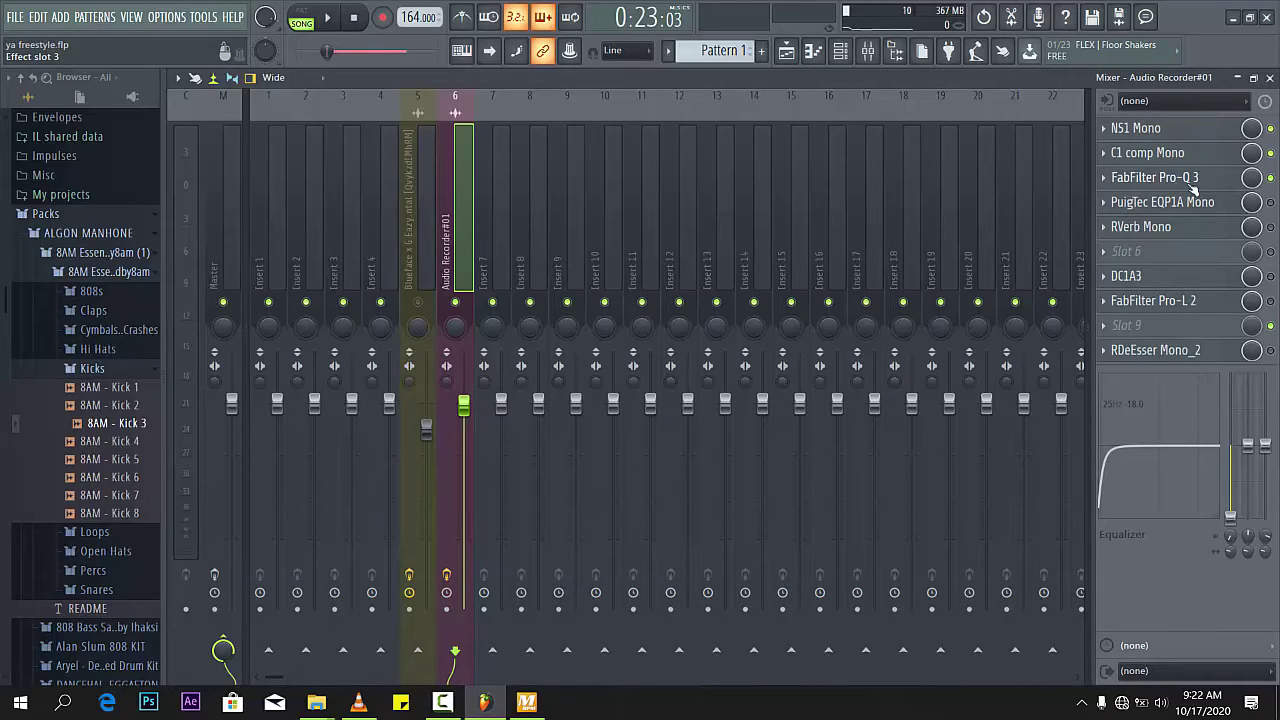
scroll(1140, 181, up, 1)
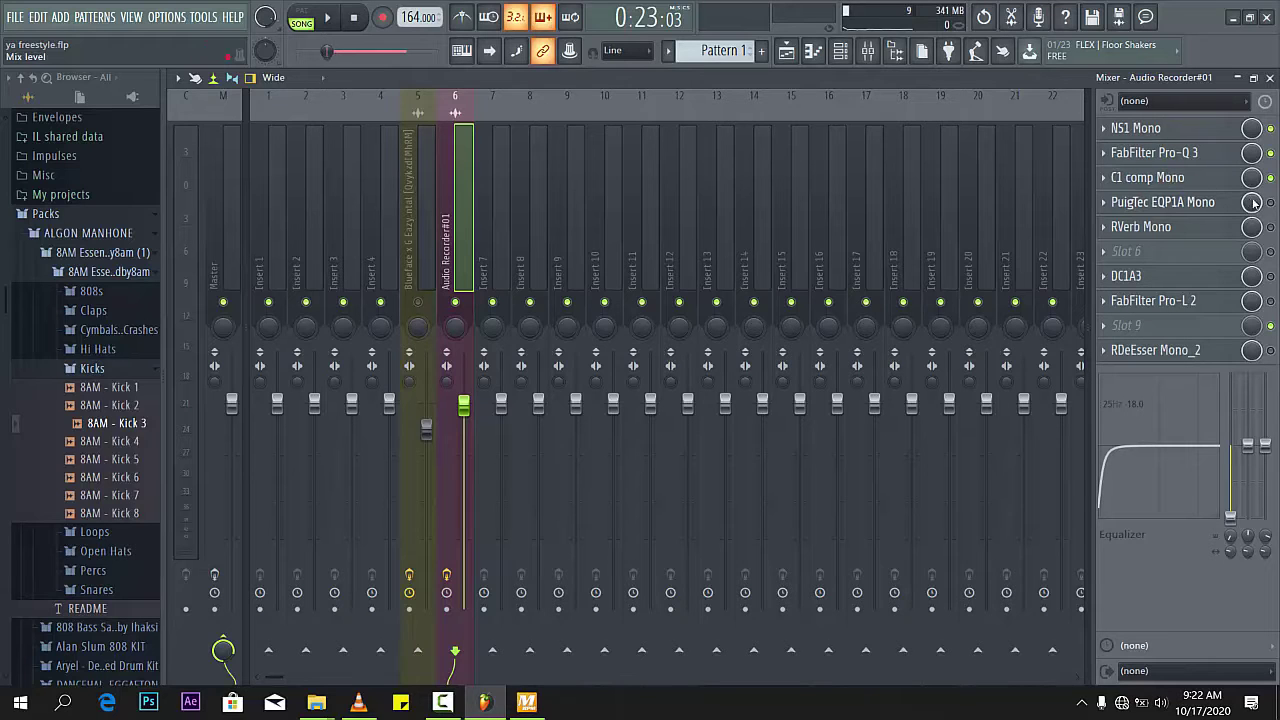
Enable PuigTec EQP1A Mono on the vocal track and play back the vocal with it
click(1203, 203)
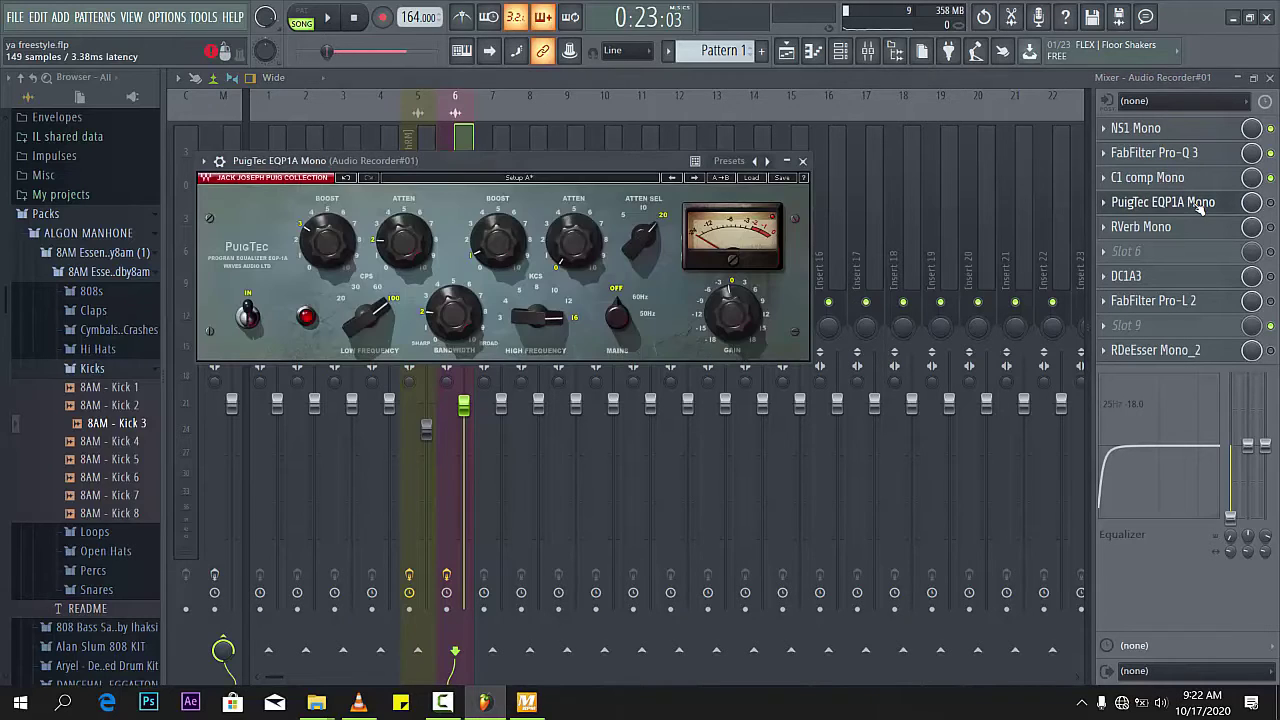
click(1271, 203)
key(Escape)
key(space)
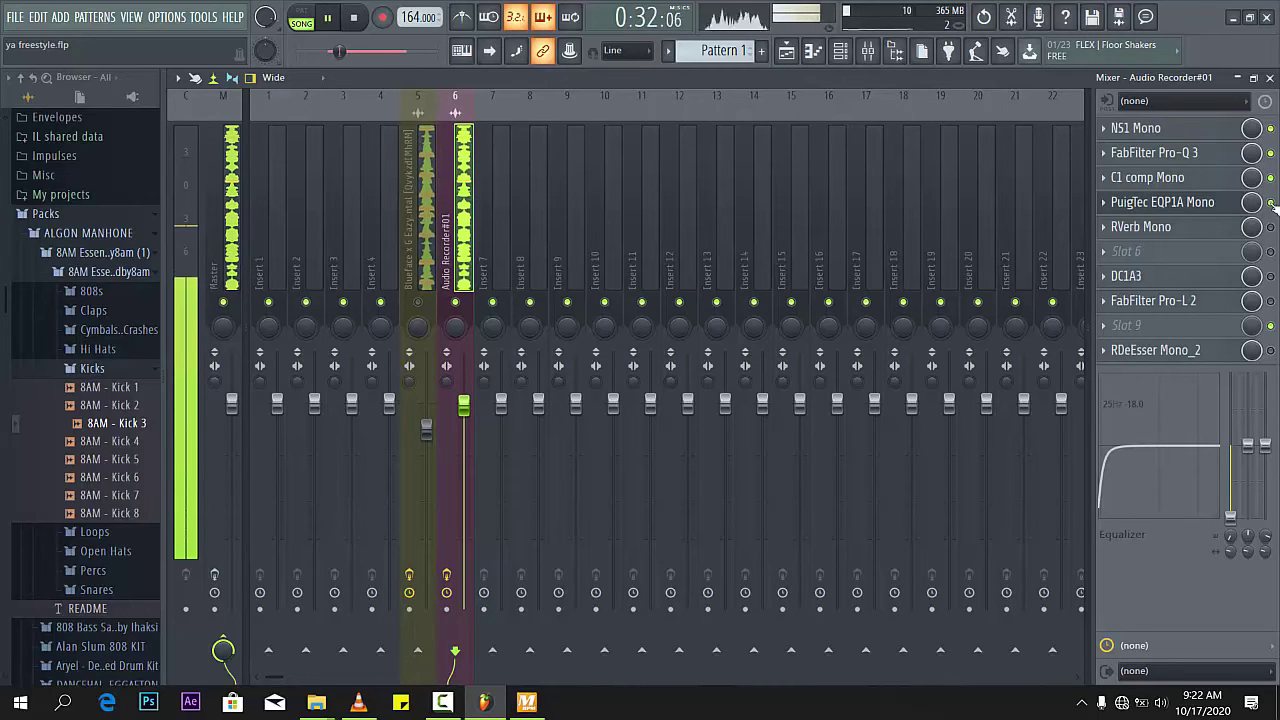
key(space)
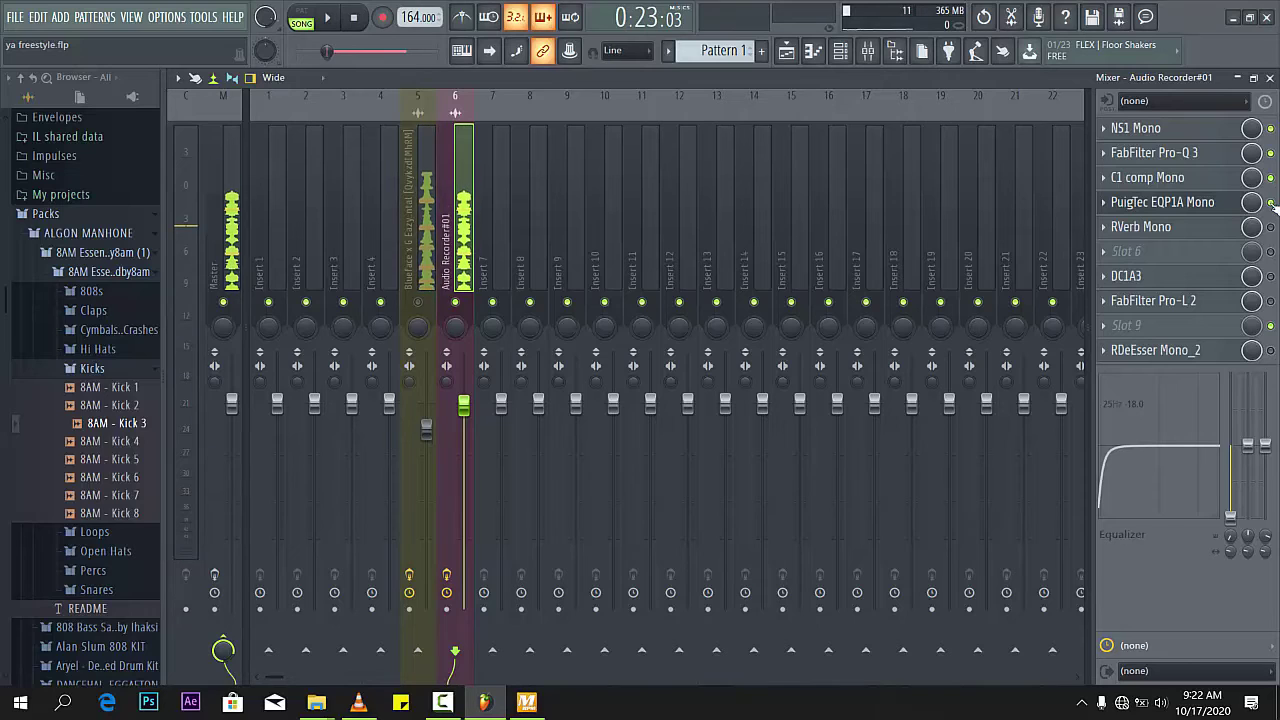
Examine the gain setting of PuigTec EQP1A Mono on the vocal track
click(1176, 203)
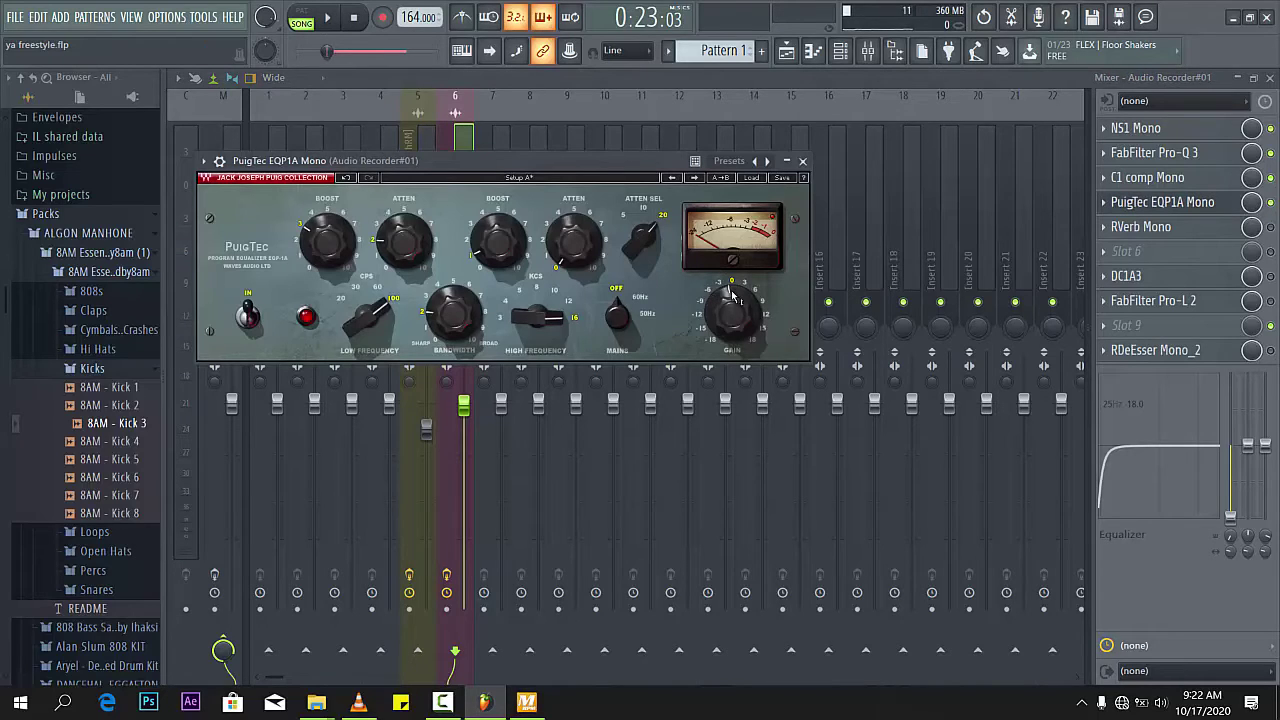
text(0 dB)
key(Return)
click(803, 162)
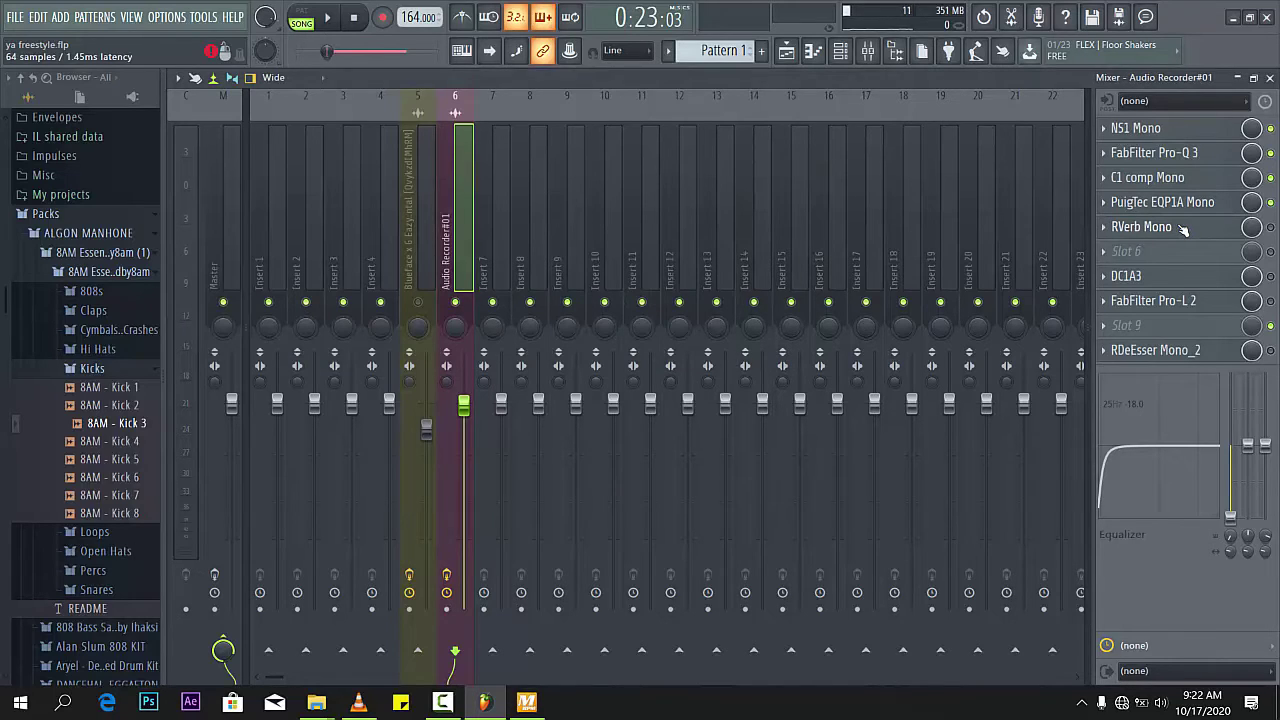
Compare the vocal's playback before and after enabling RVerb Mono, leaving the reverb on
key(space)
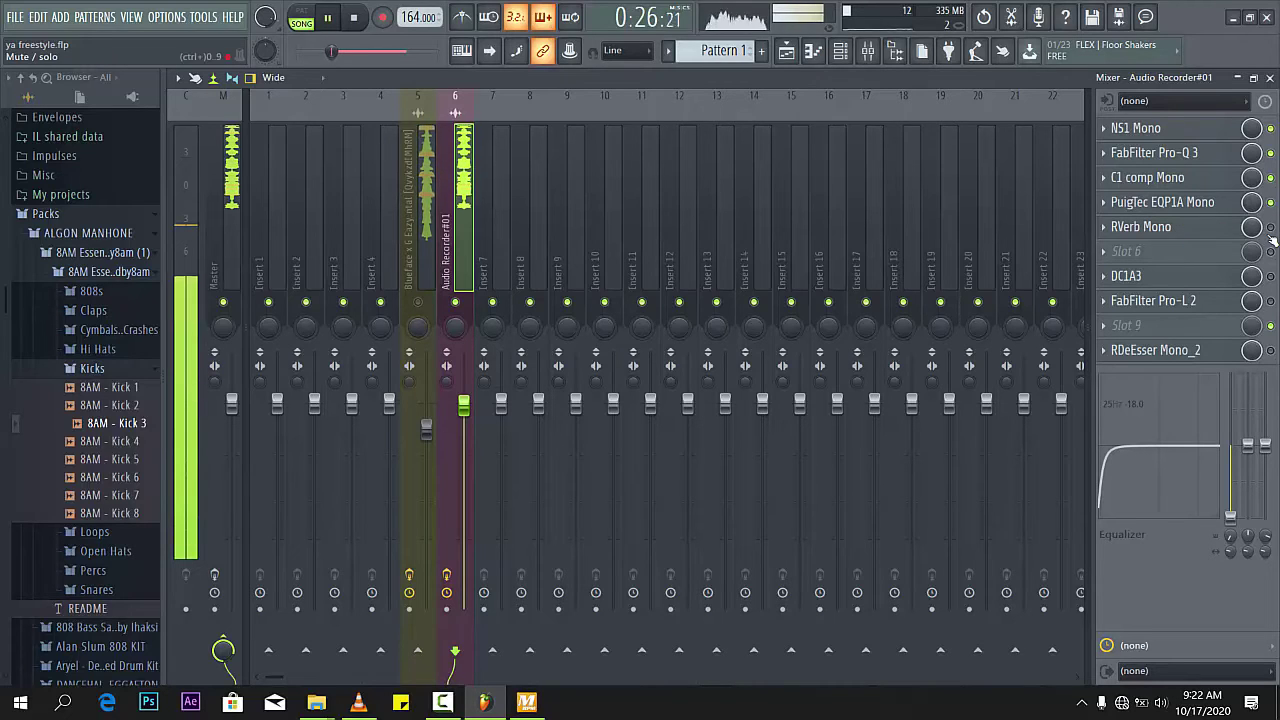
key(space)
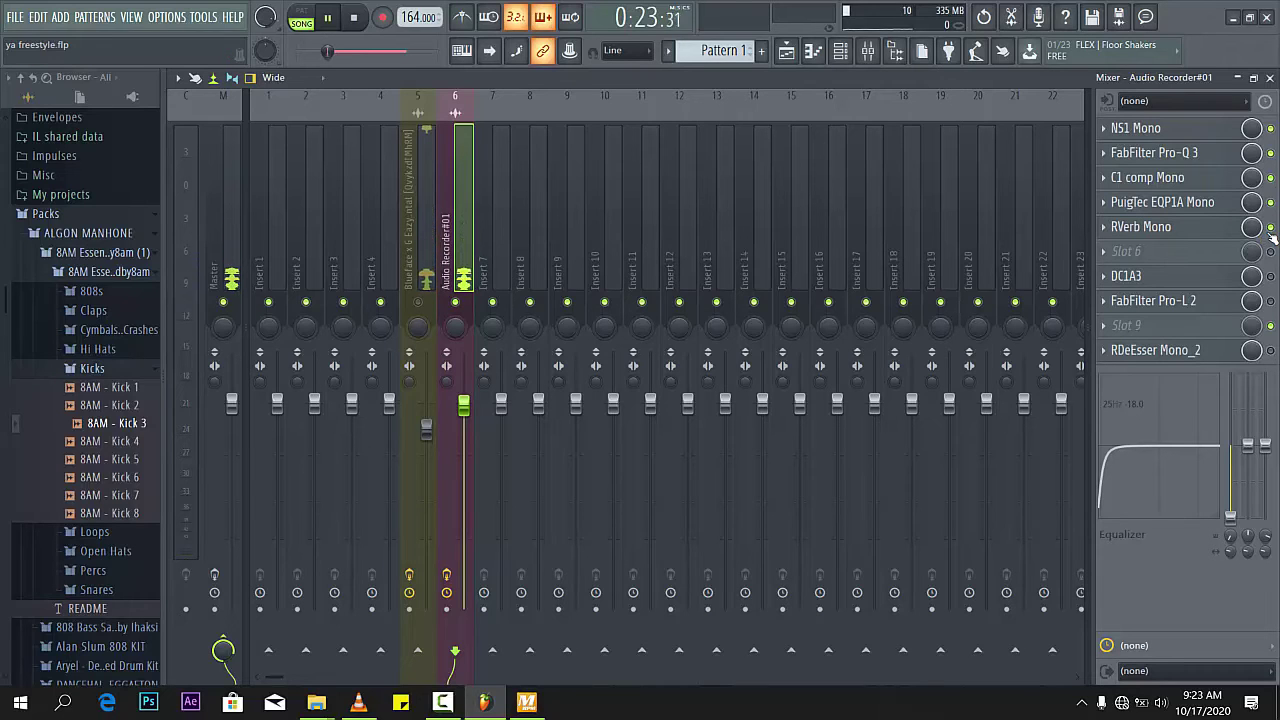
key(space)
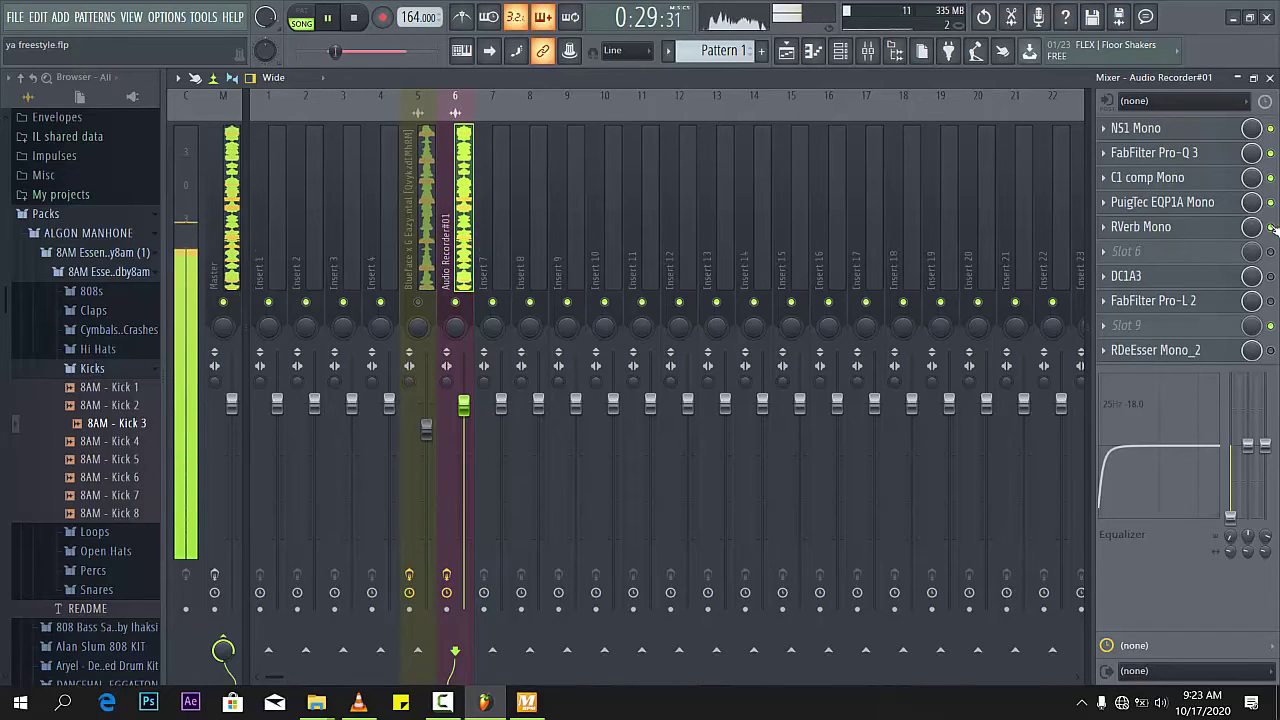
key(space)
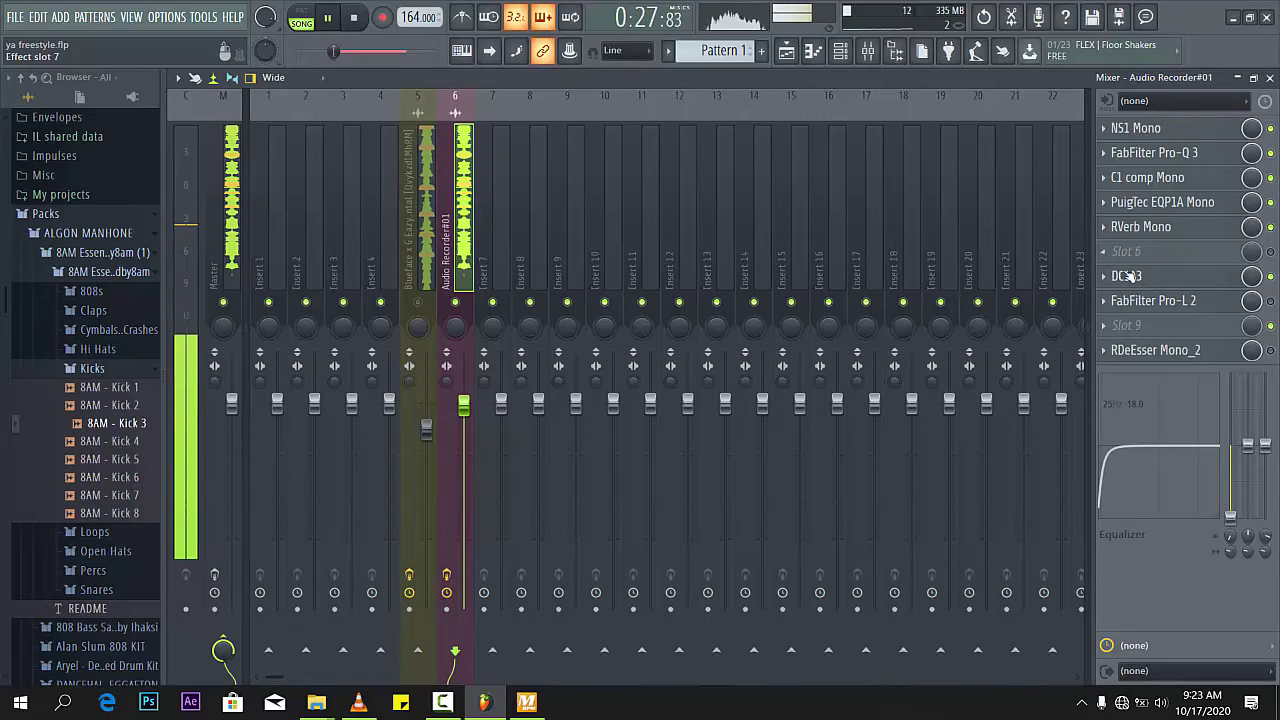
Enable the DC1A3 compressor on the vocal track during playback and check its settings
click(1127, 276)
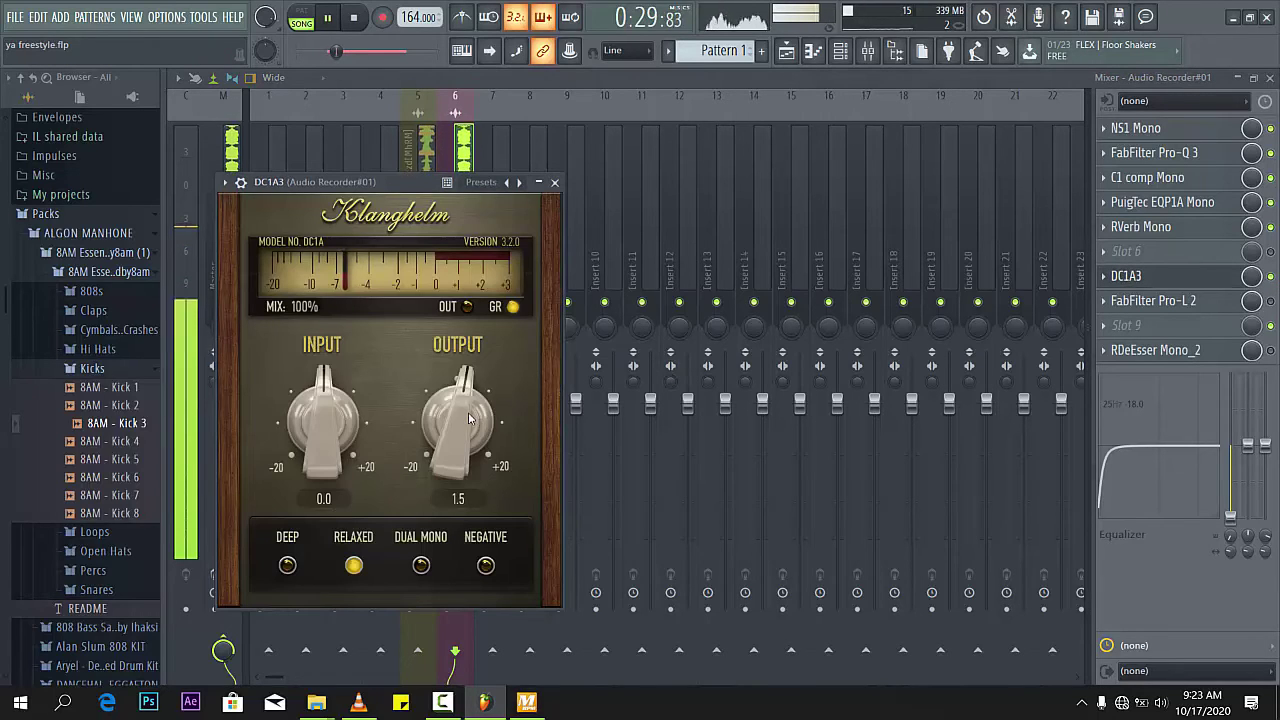
click(1234, 277)
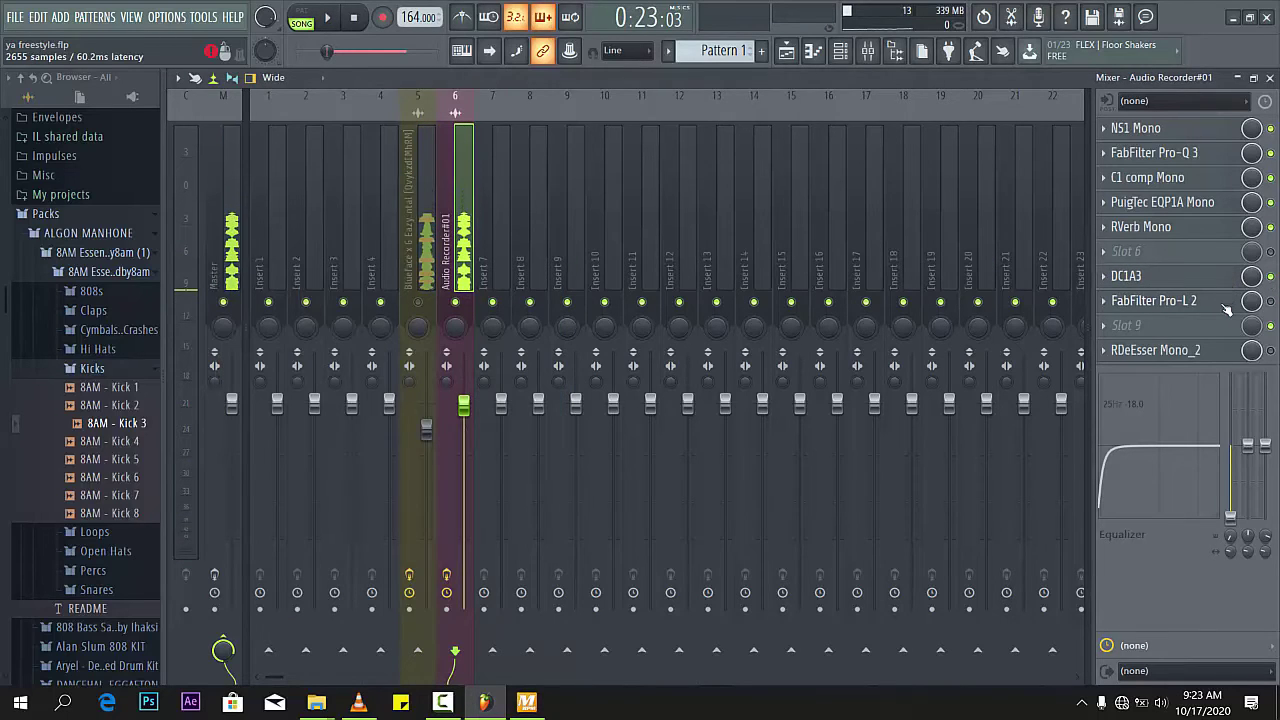
Enable FabFilter Pro-L 2 on the vocal track, comparing playback with the limiter on and off
click(1225, 303)
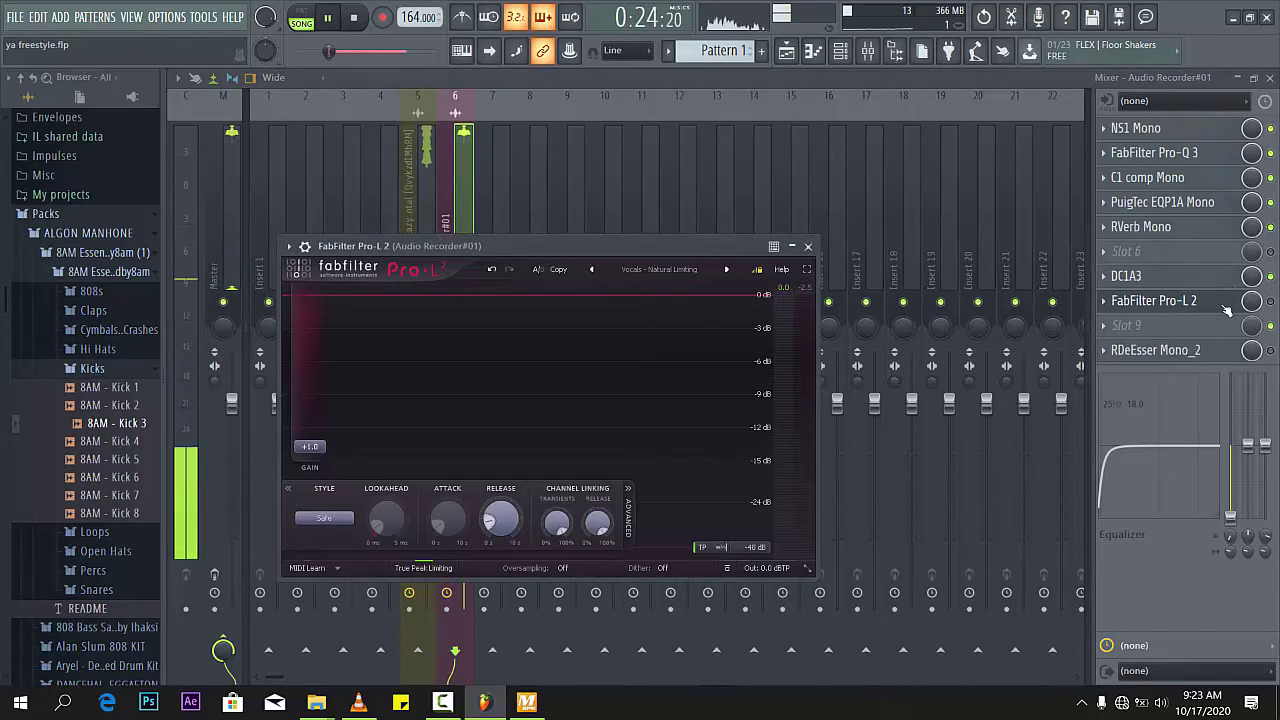
click(1273, 303)
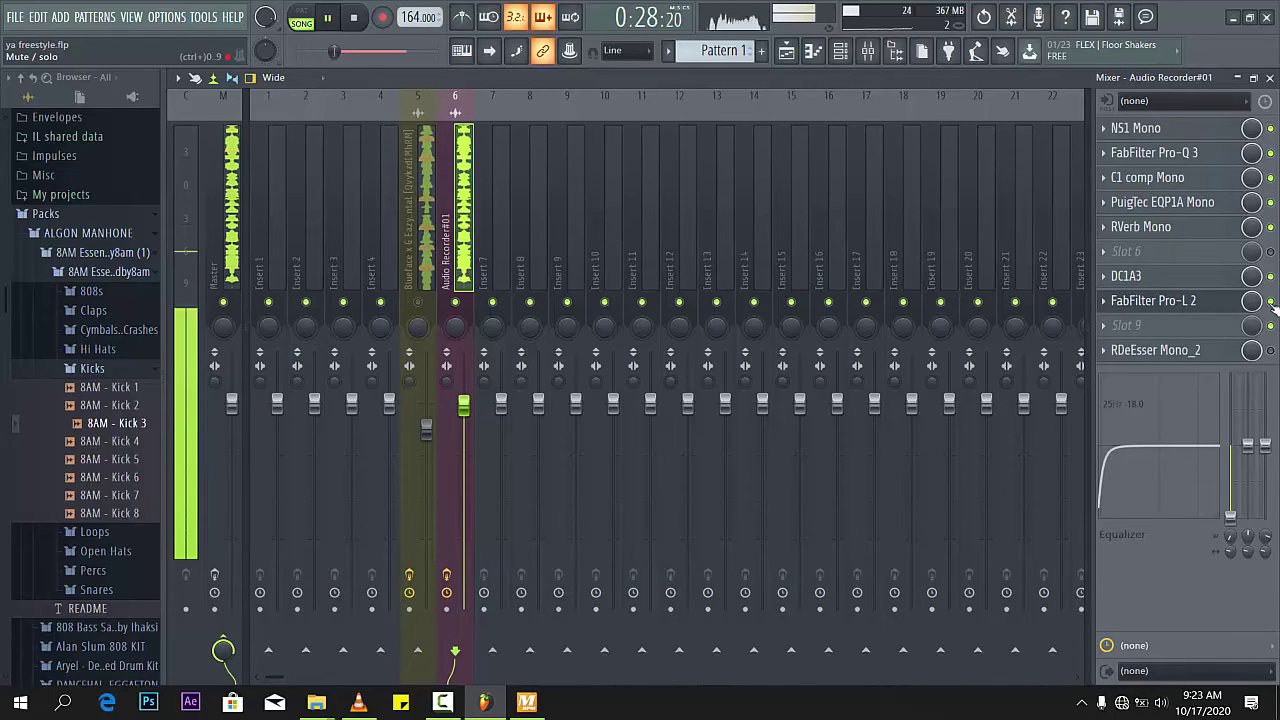
click(1273, 304)
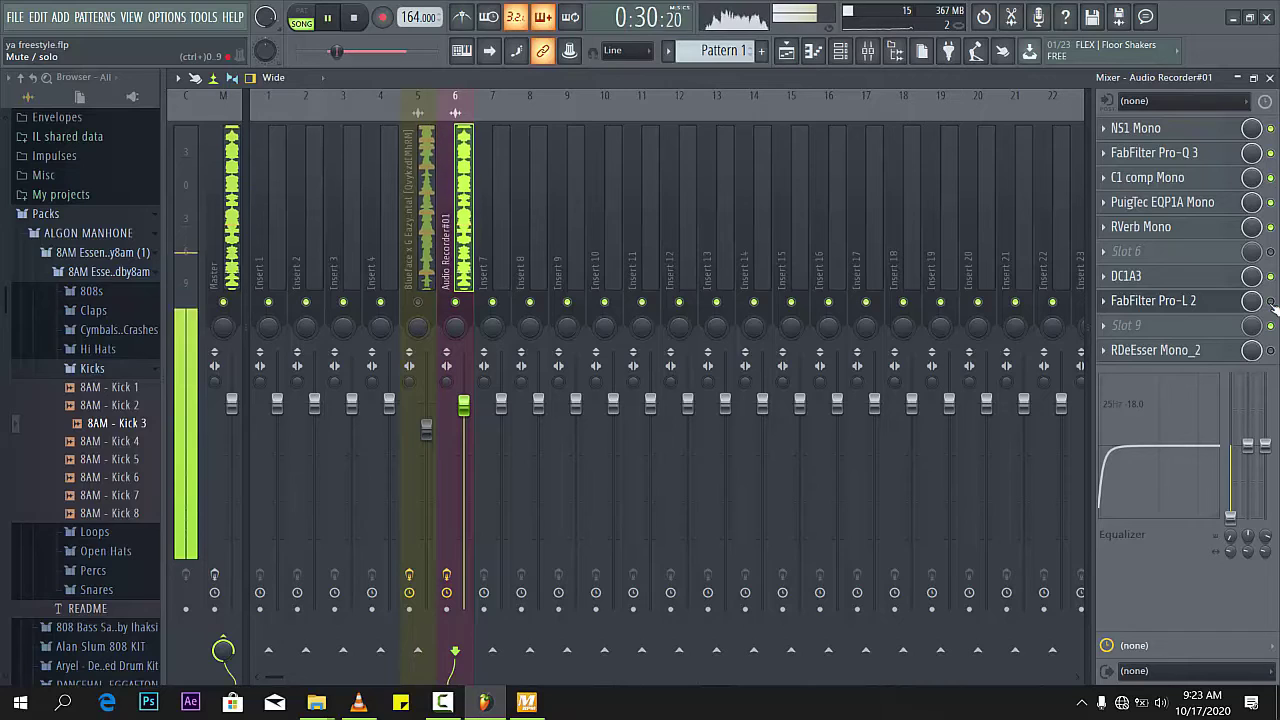
click(1271, 301)
key(space)
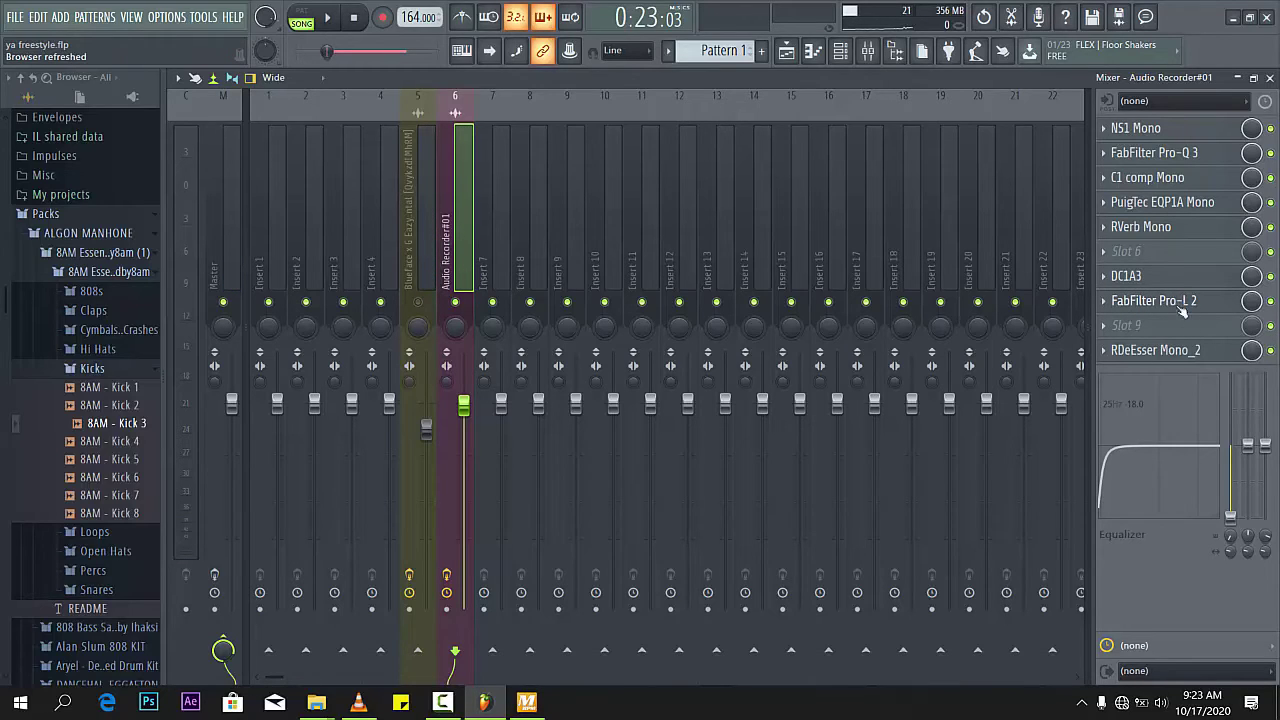
Compare the vocal's playback with RDeEsser Mono_2 on and off, leave it enabled, and review its settings
click(1192, 354)
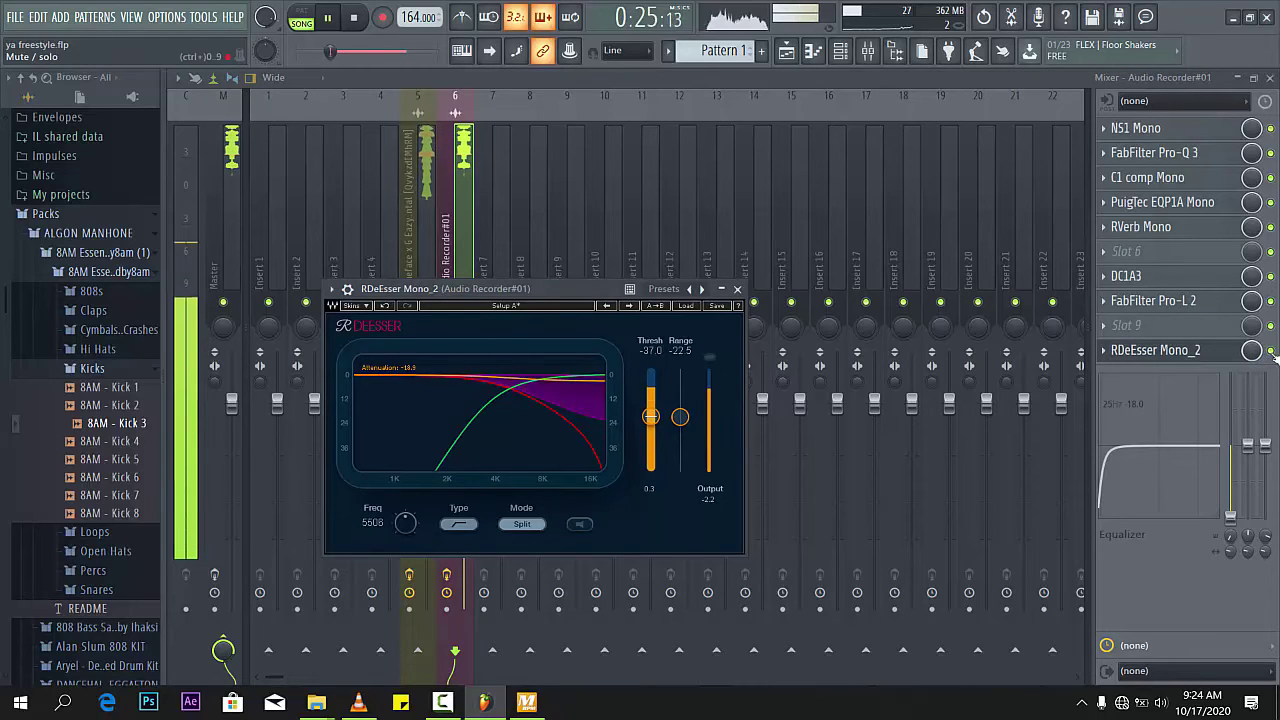
click(1272, 352)
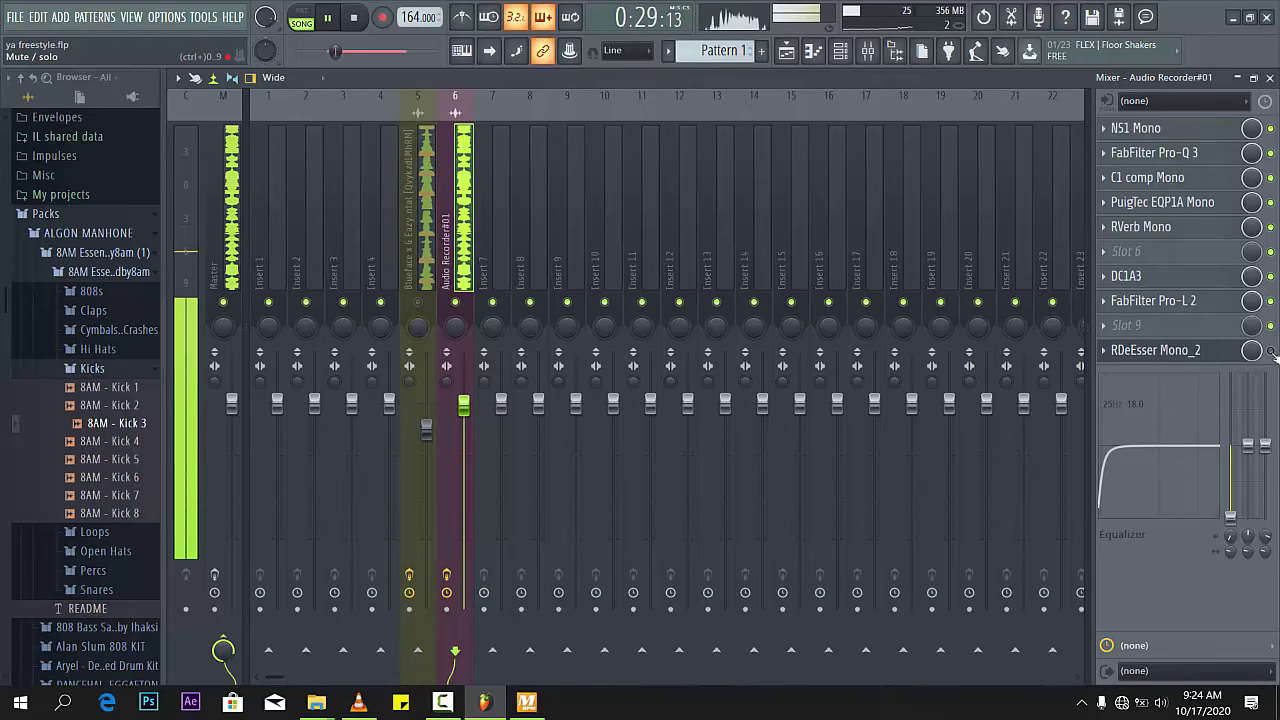
click(1272, 352)
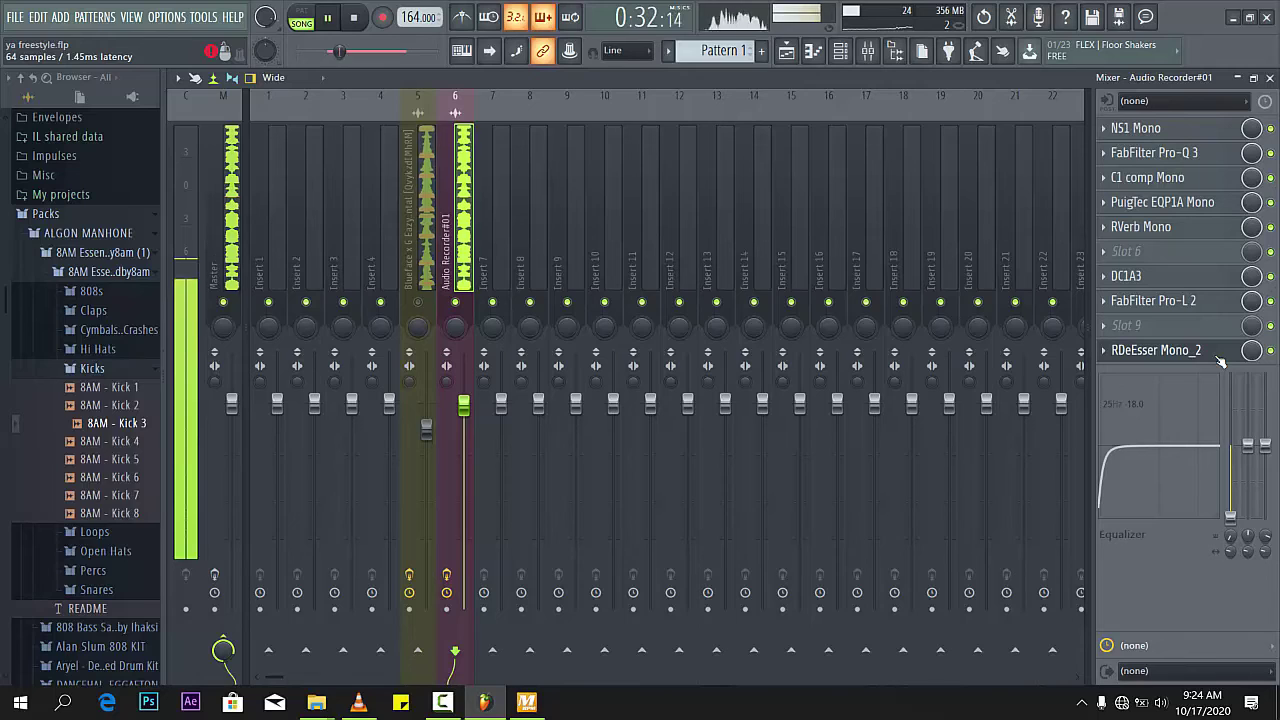
key(space)
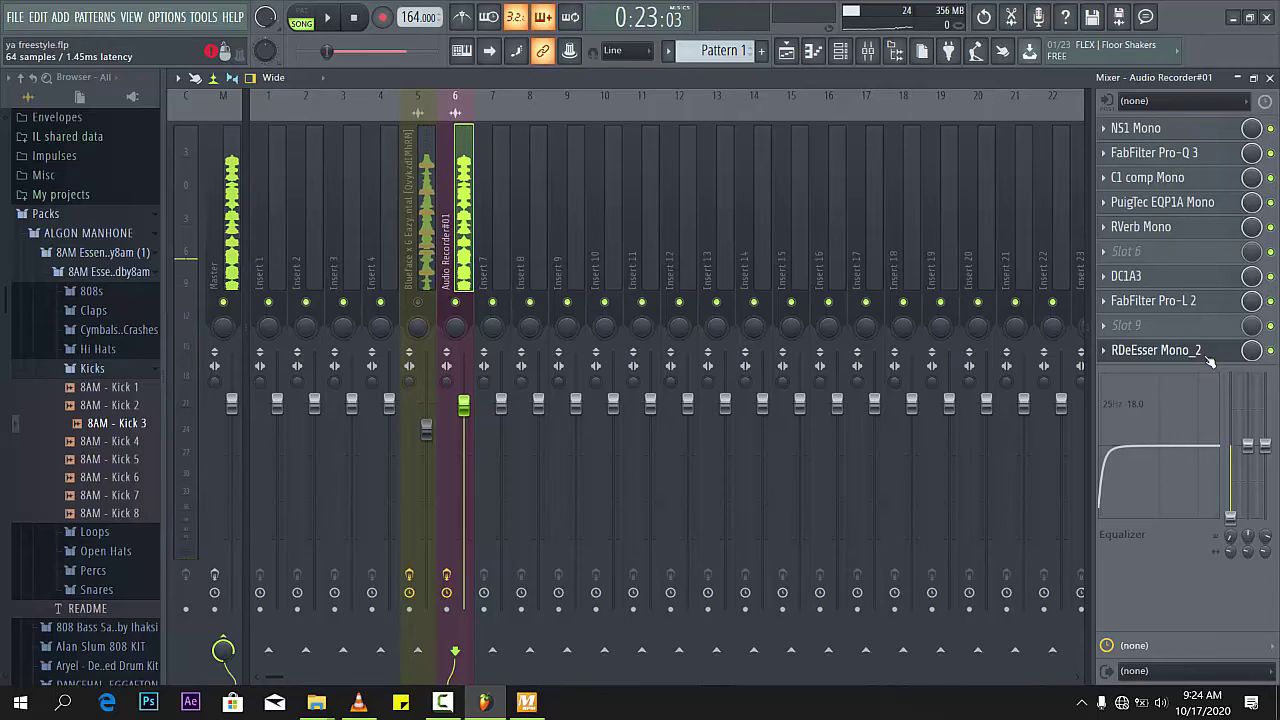
click(1179, 352)
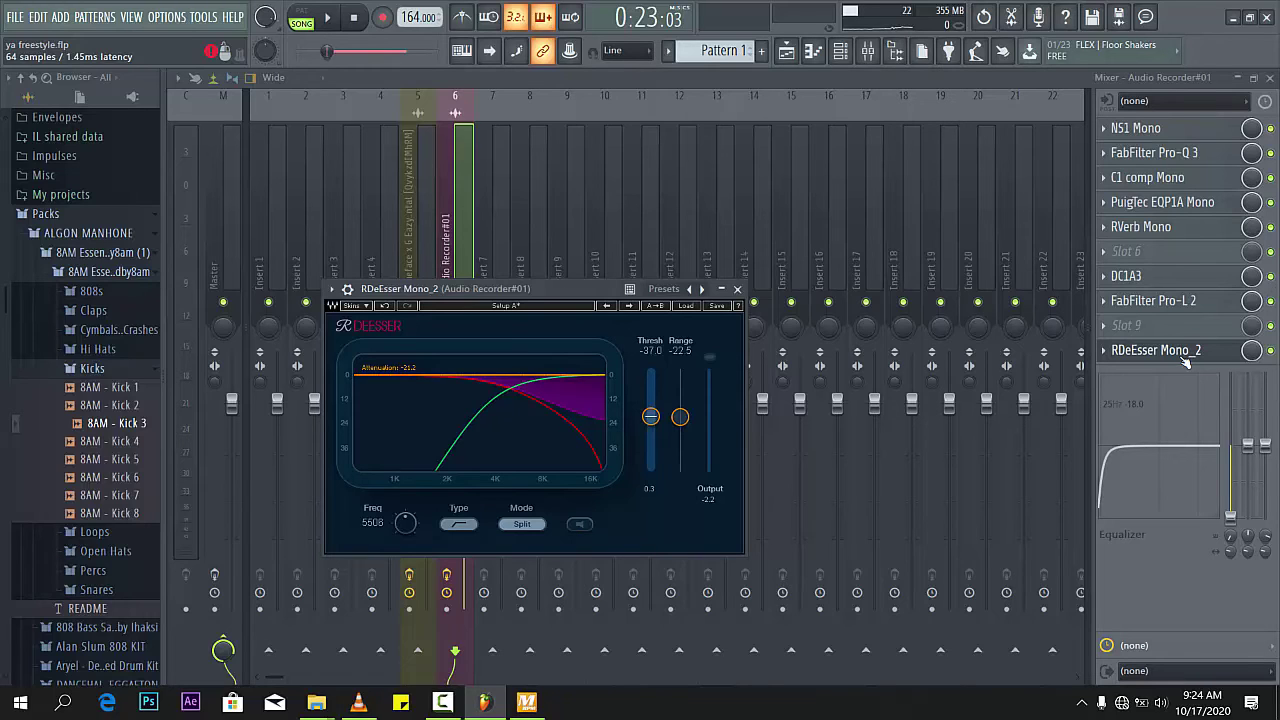
click(1180, 356)
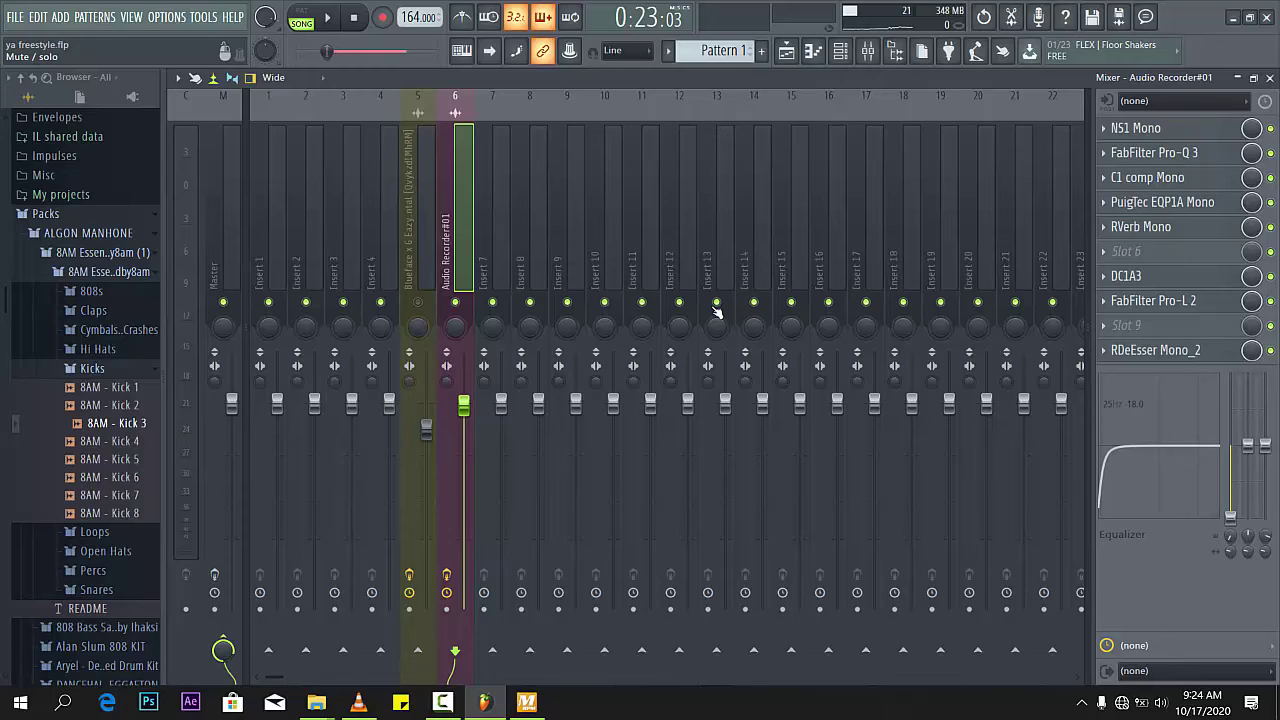
Unmute the instrumental track and play back the fully processed vocal over the beat, viewing the clips in the Playlist
click(419, 304)
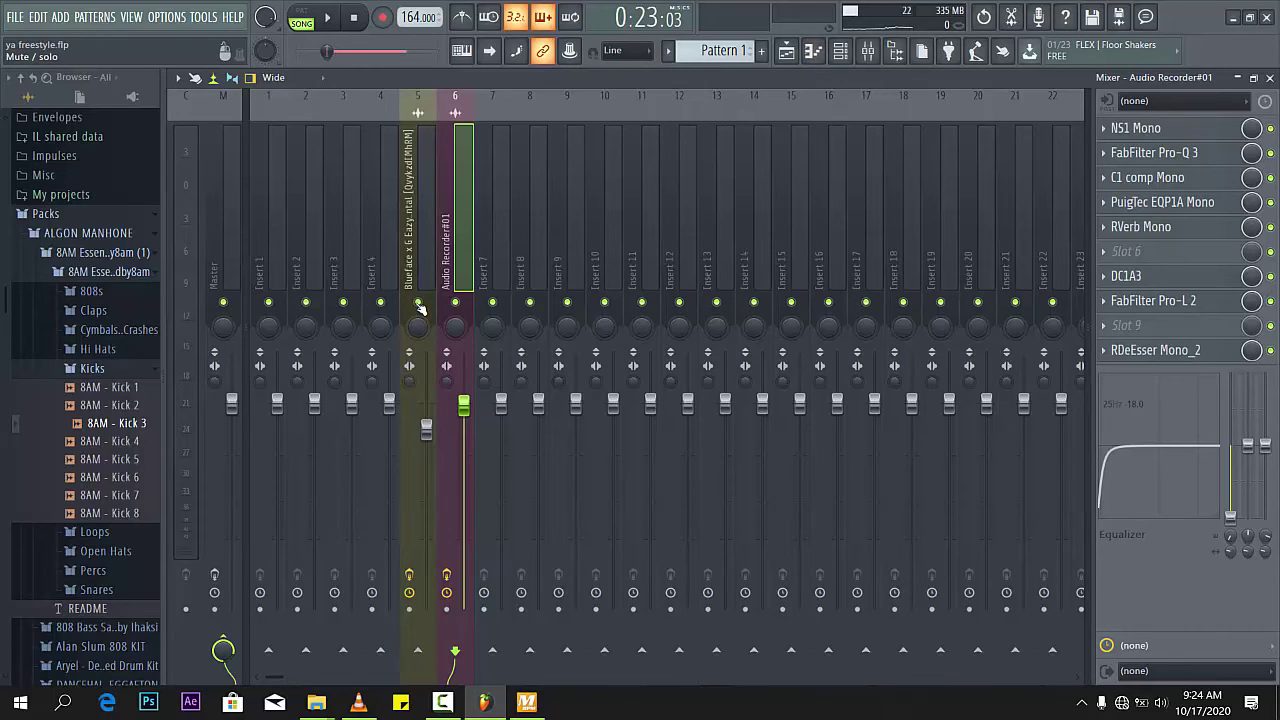
key(space)
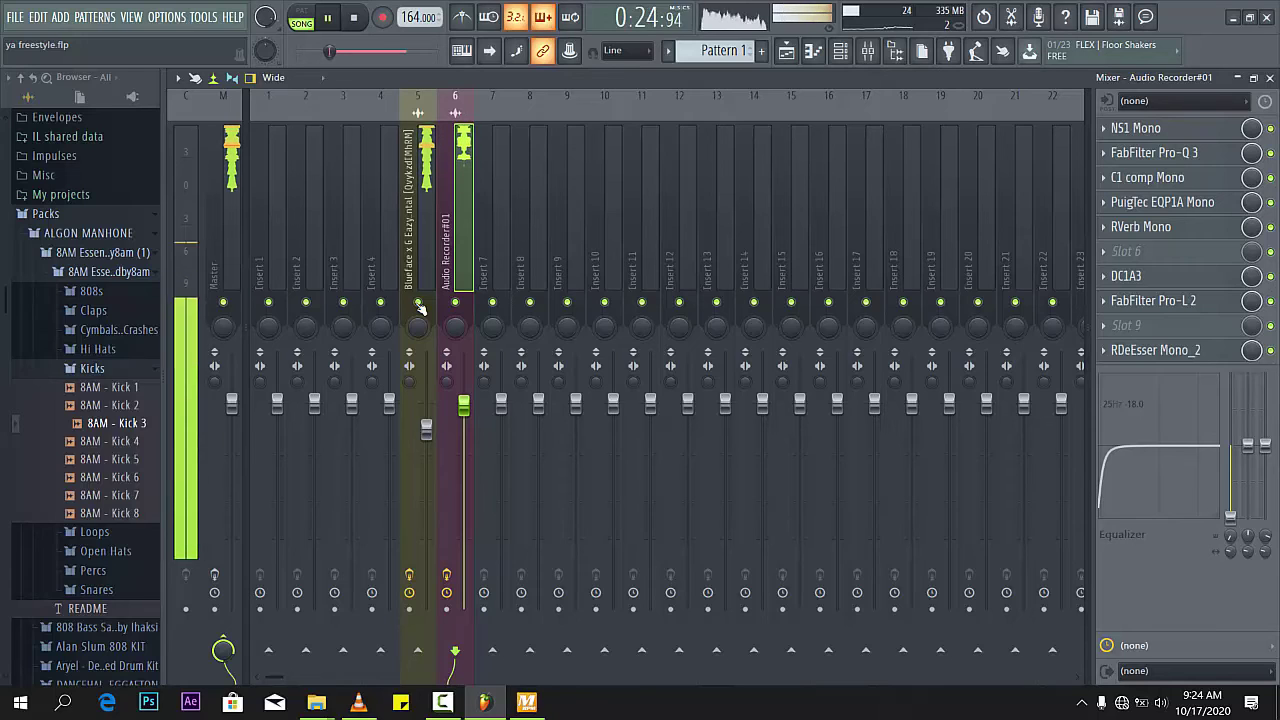
click(447, 576)
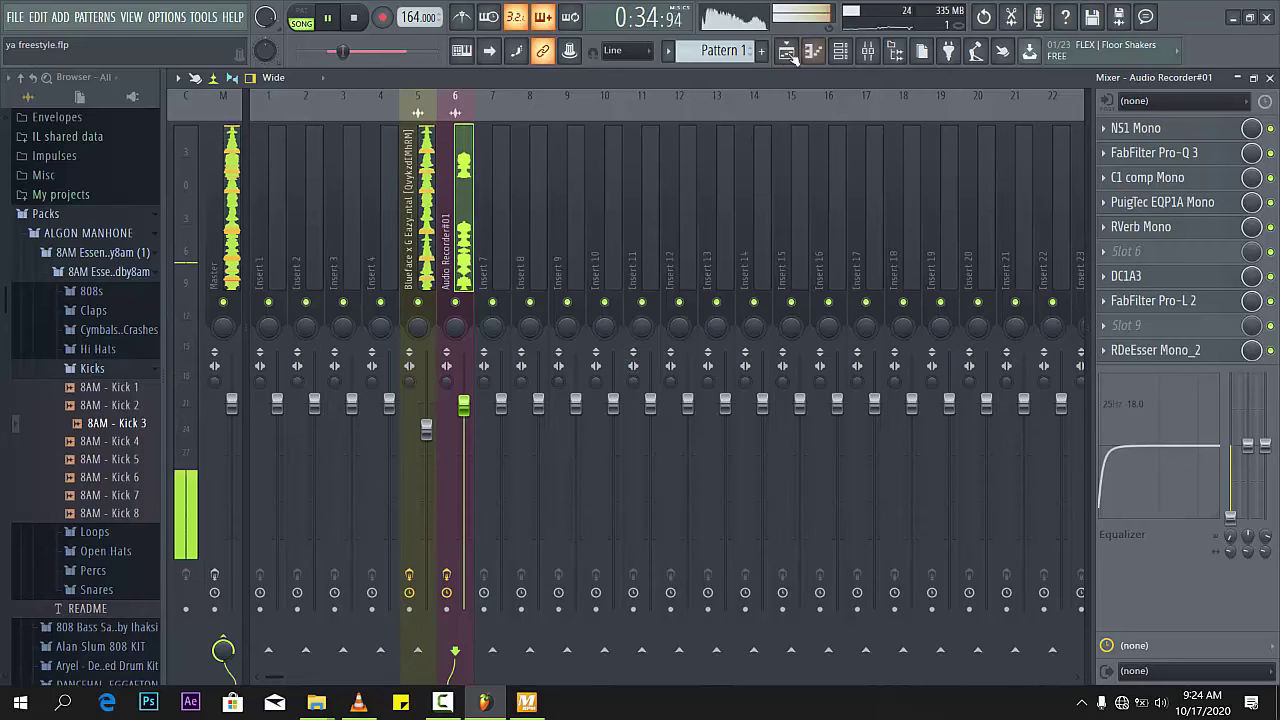
key(F5)
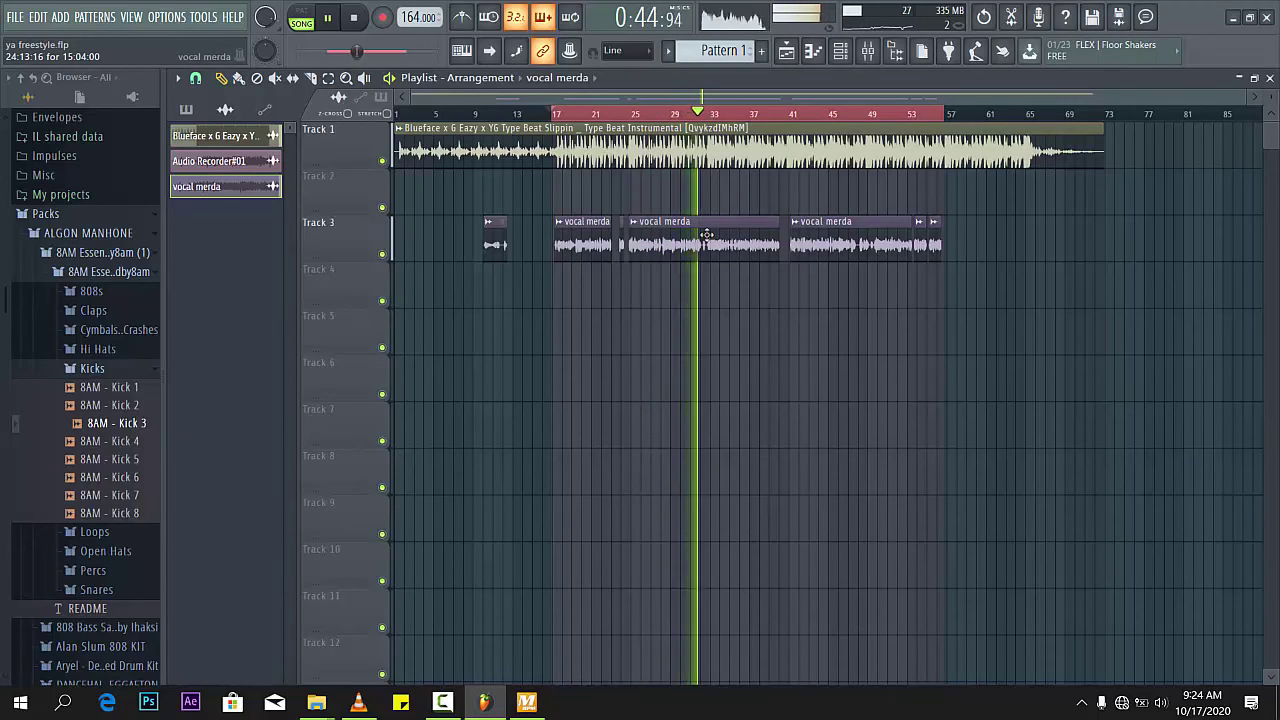
key(space)
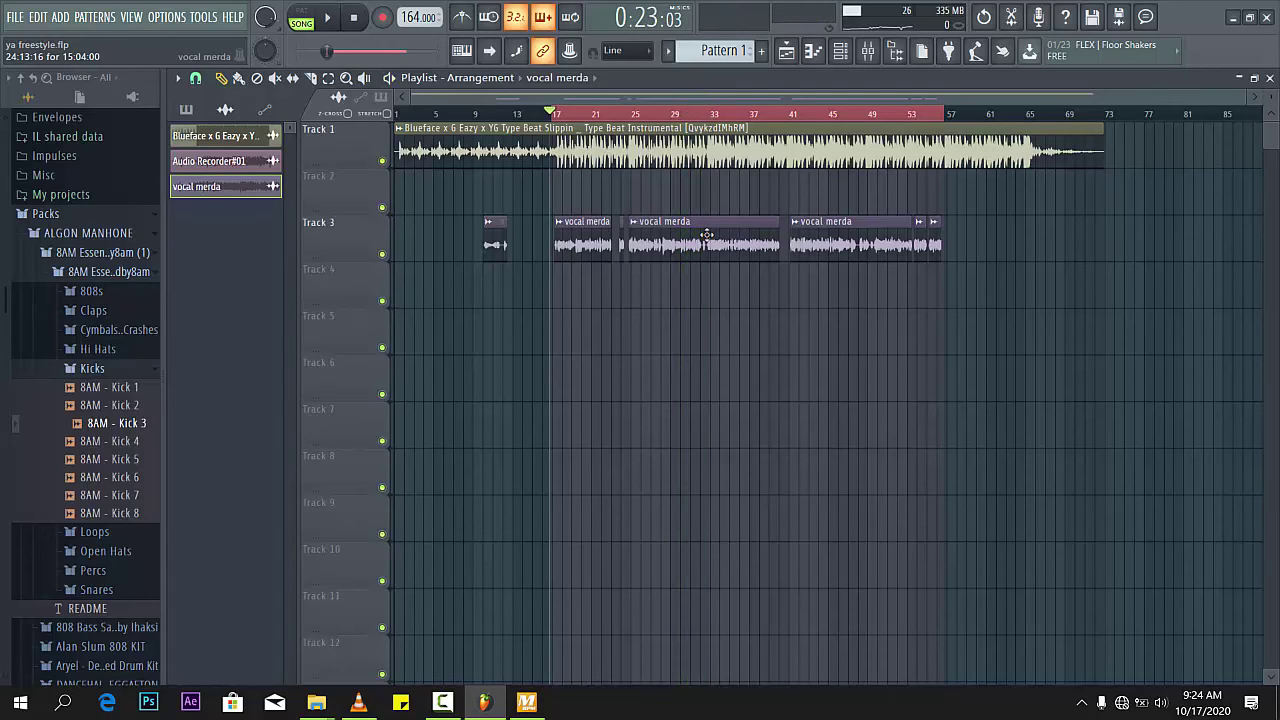